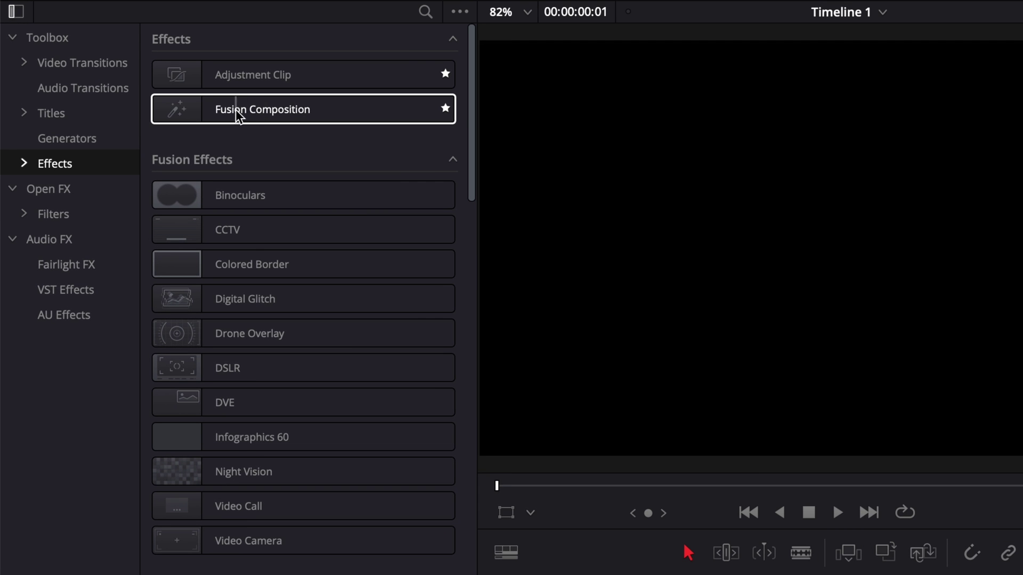
- Place a Fusion Composition clip at the start of video track V1
drag(167, 69, 516, 315)
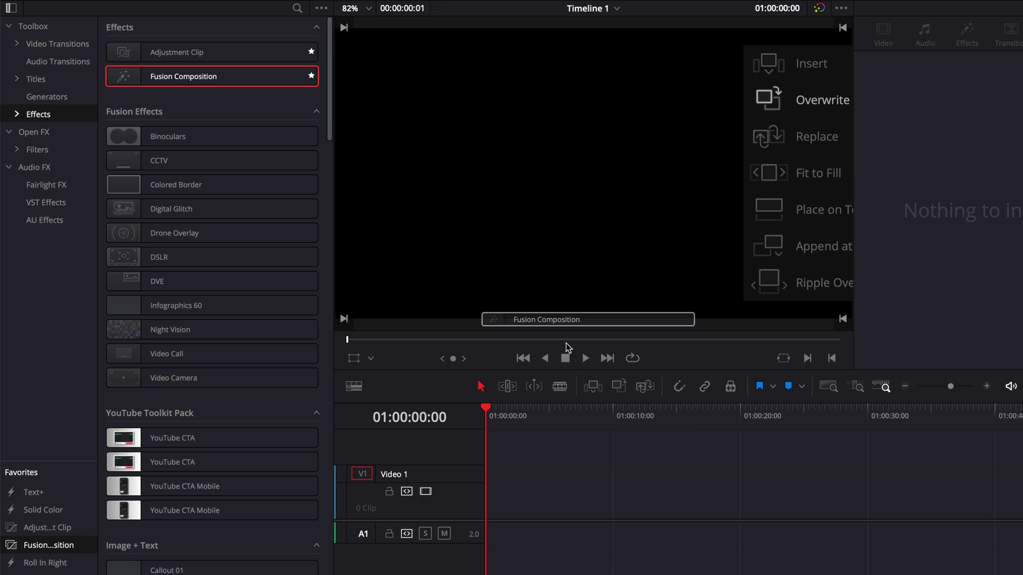
drag(568, 348, 487, 499)
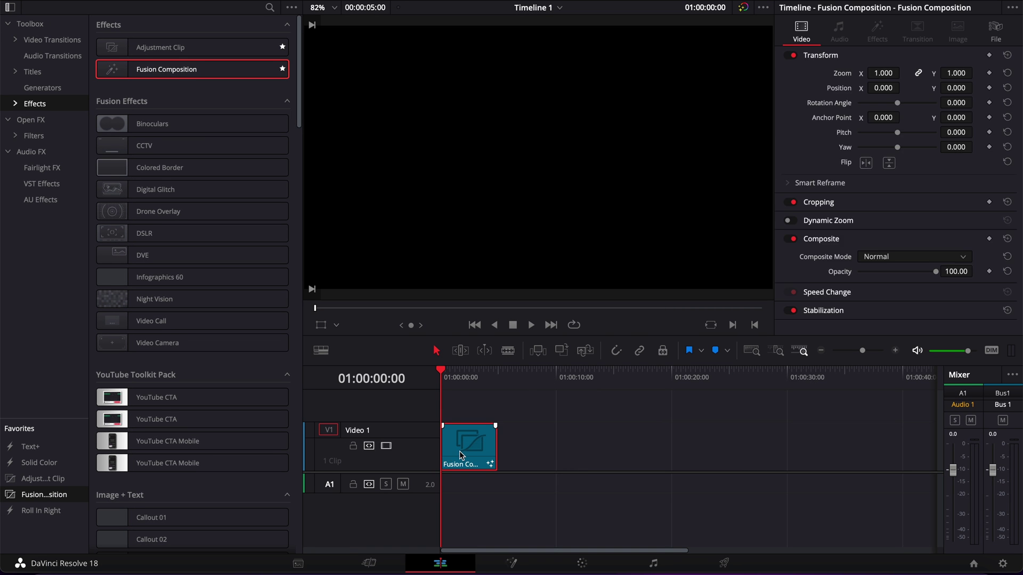
- Add a Background1 node with Alpha 0 and connect it to MediaOut1
click(510, 561)
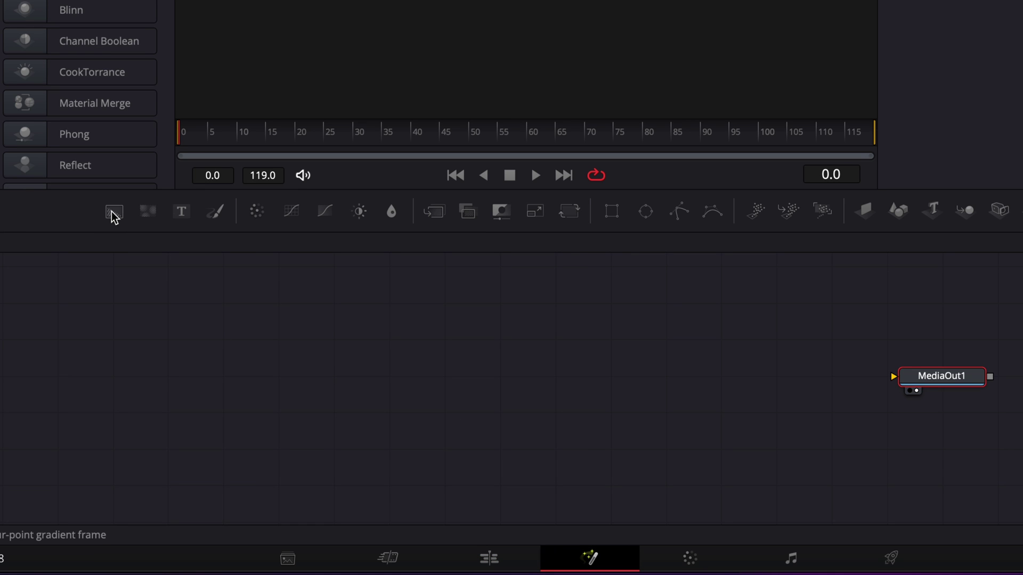
drag(112, 212, 84, 383)
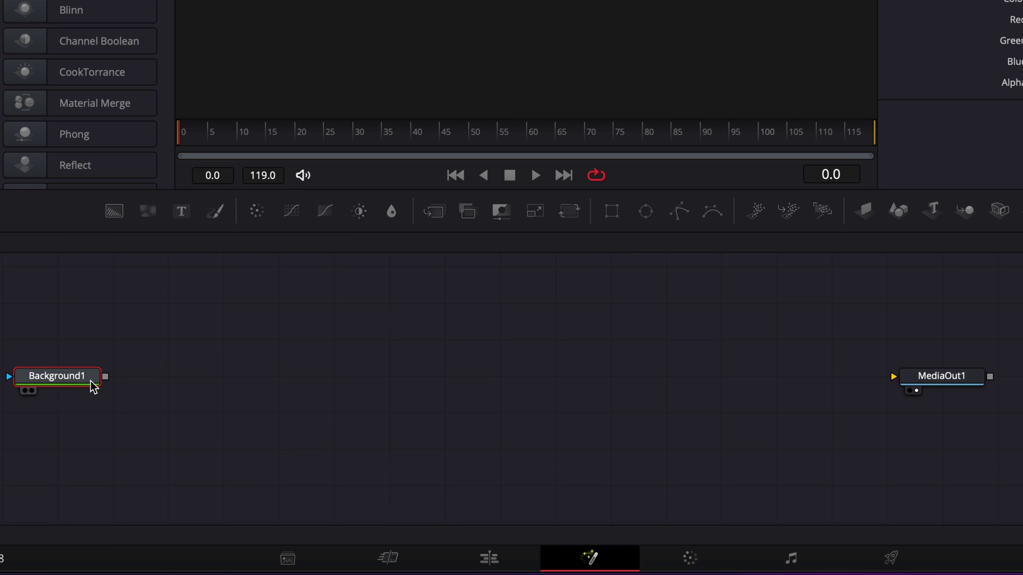
click(938, 228)
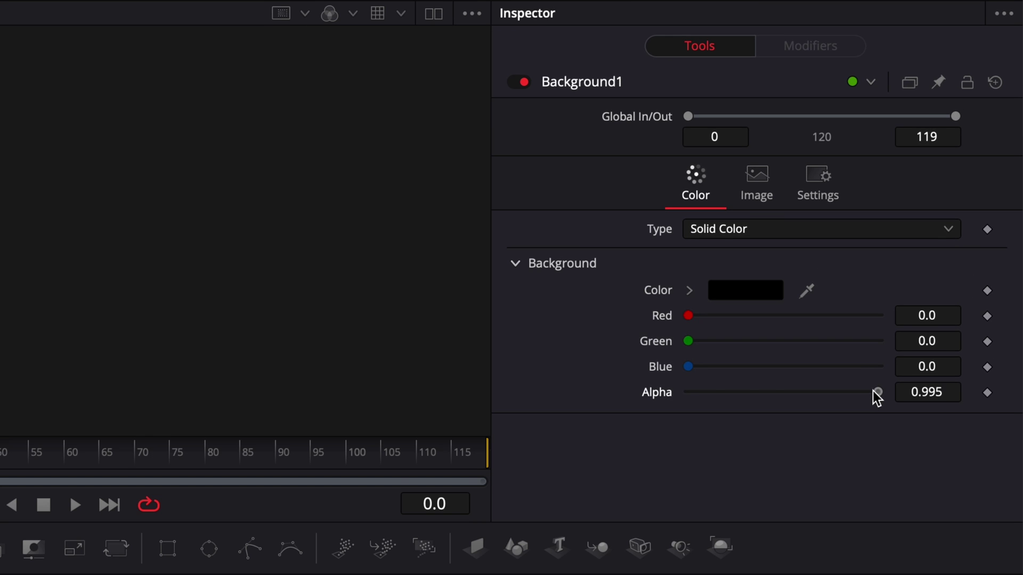
drag(876, 392, 637, 400)
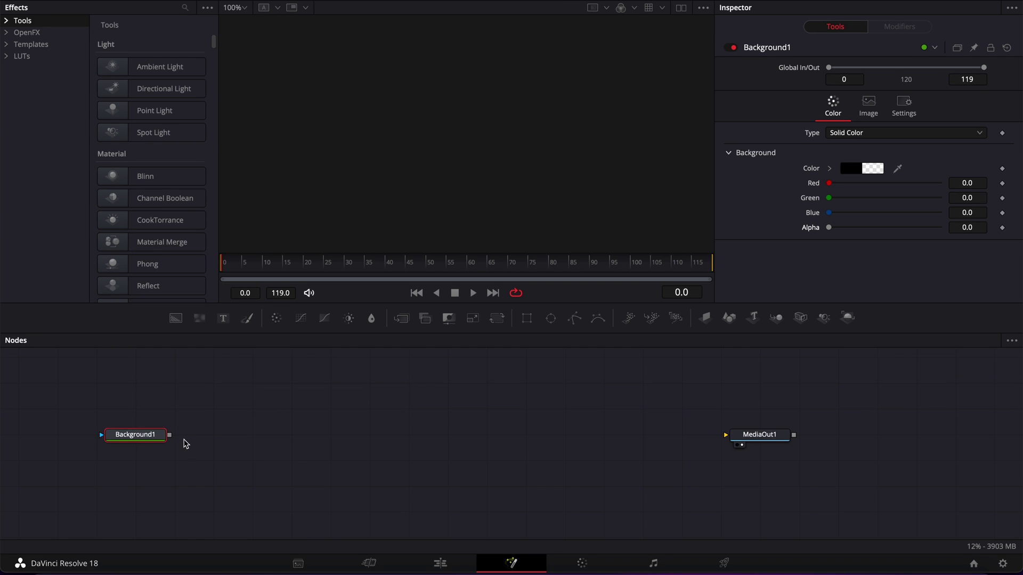
drag(105, 377, 952, 384)
- Add a Text1 node and merge it over Background1 through Merge2
drag(182, 212, 262, 308)
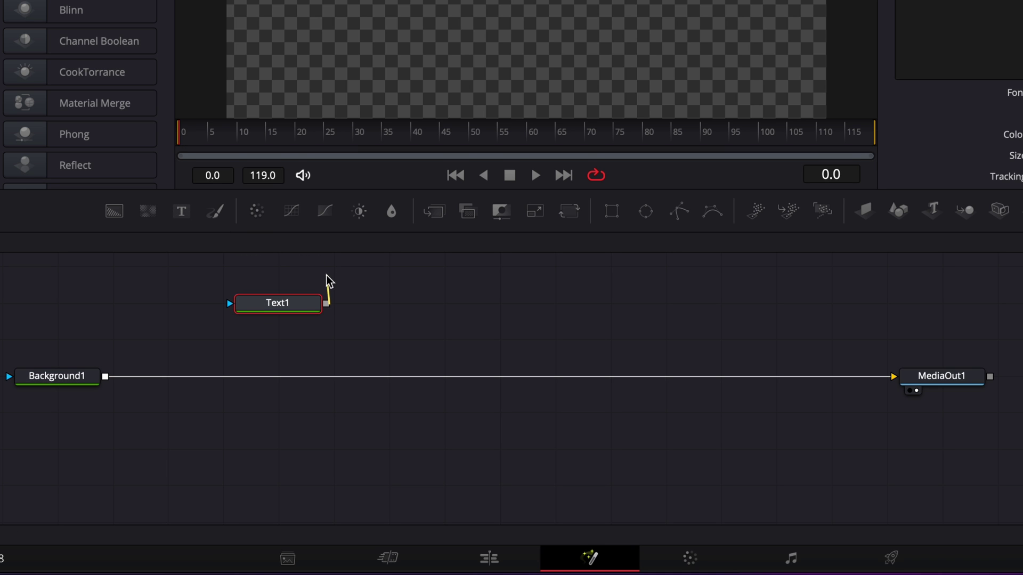
drag(327, 303, 106, 382)
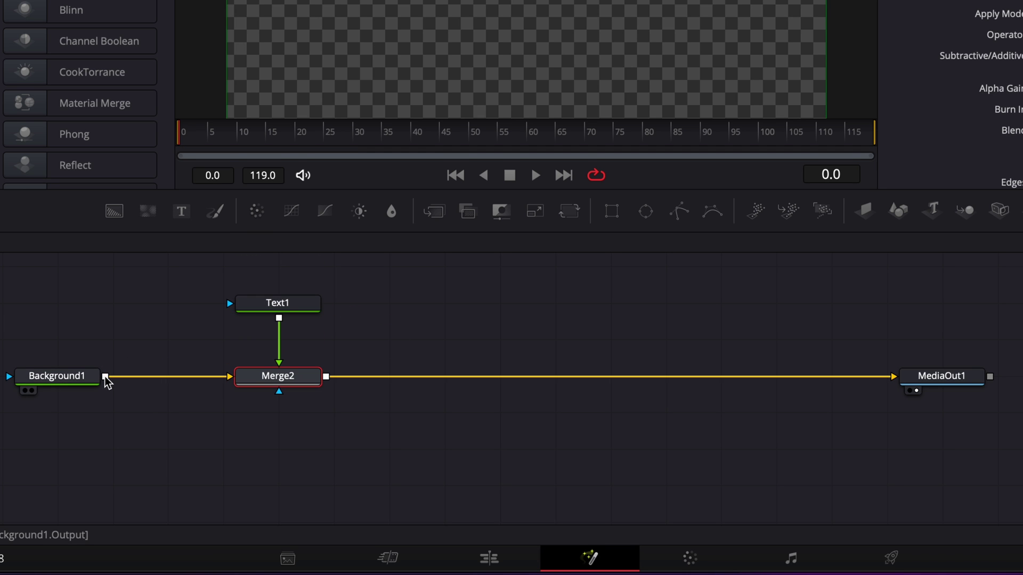
click(251, 315)
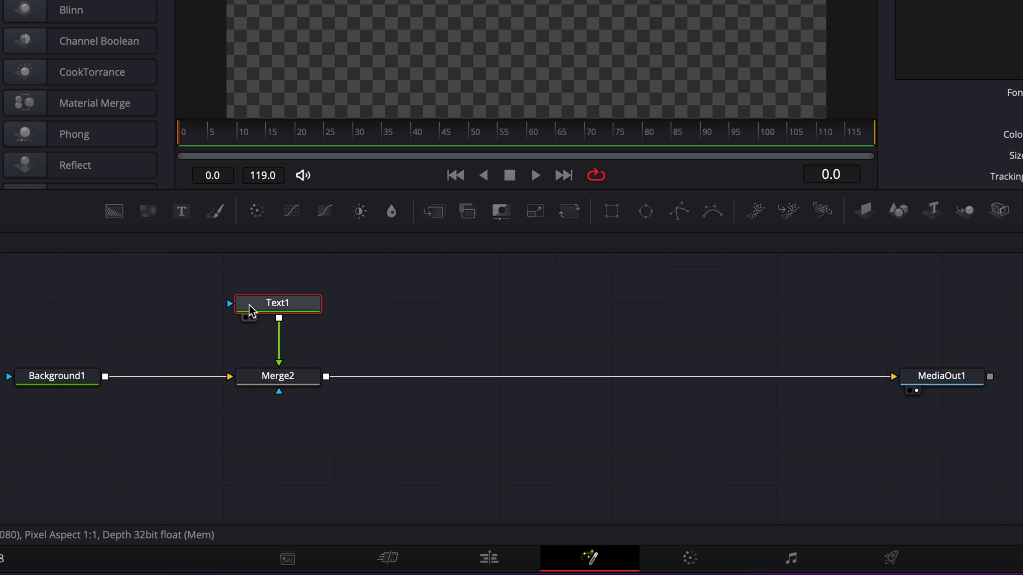
- Make Text1 read DAVINCI RESOLVE in the Basement Grotesque Black font
click(940, 32)
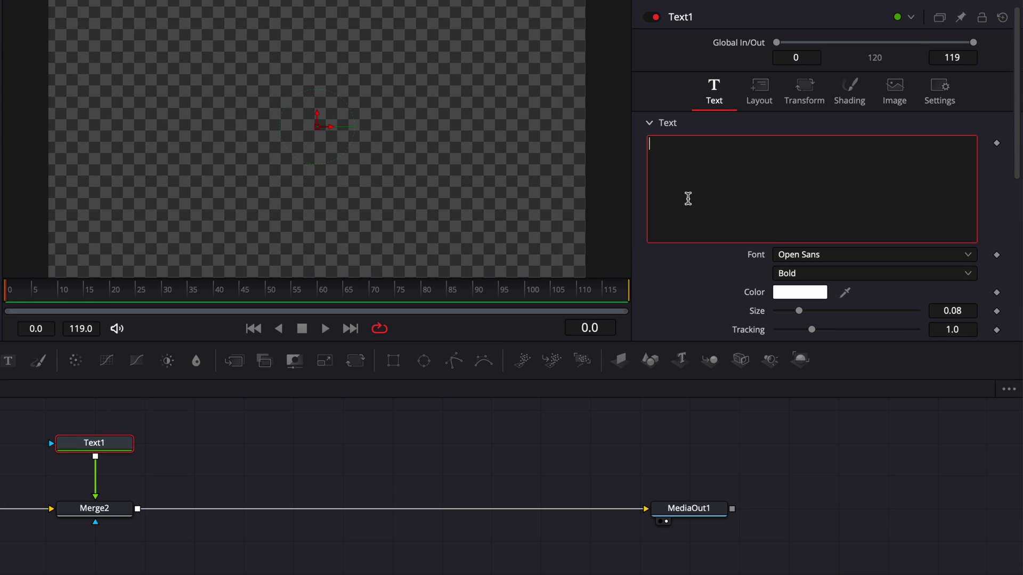
text(DAVINCI RESOLVE)
click(813, 255)
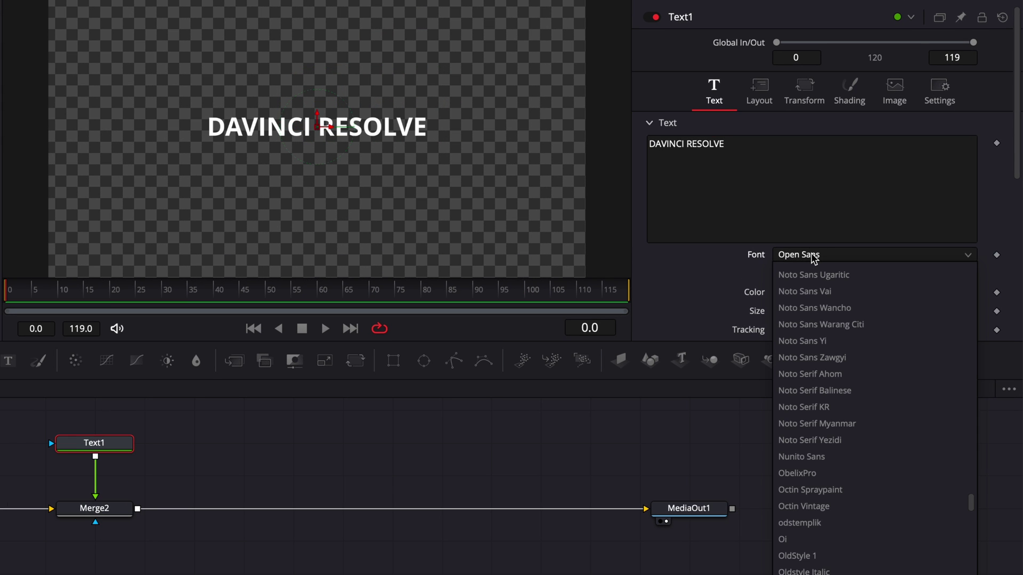
text(basement)
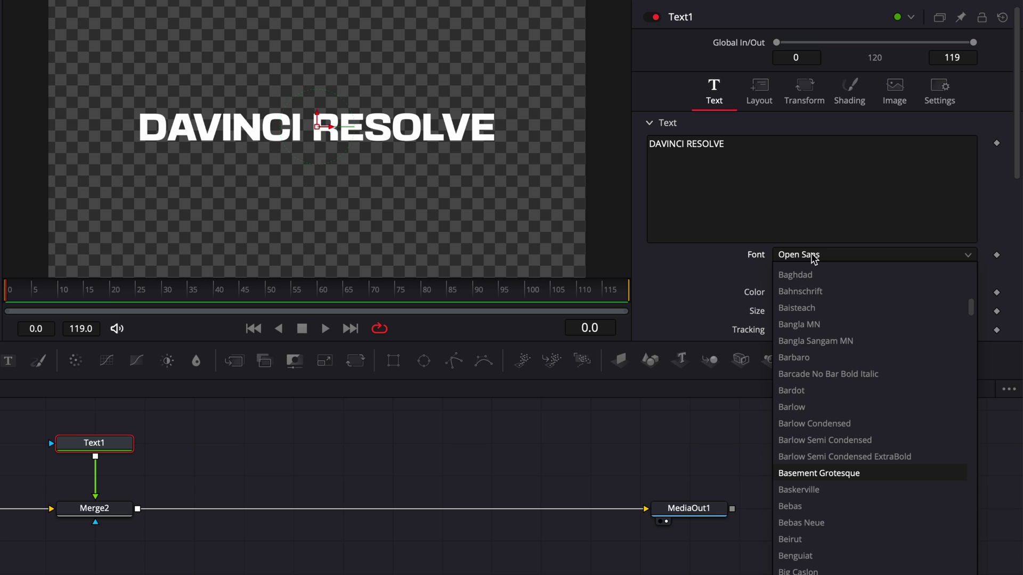
key(Return)
- Enlarge the title to size 0.1096 and move it near the top of the frame
drag(798, 311, 811, 318)
key(ctrl+f)
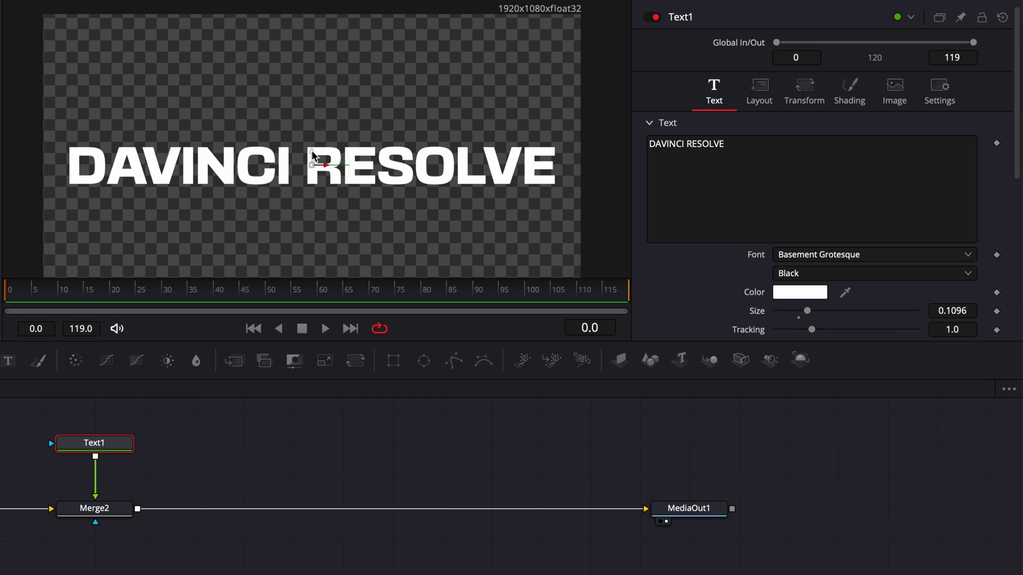
drag(312, 151, 311, 39)
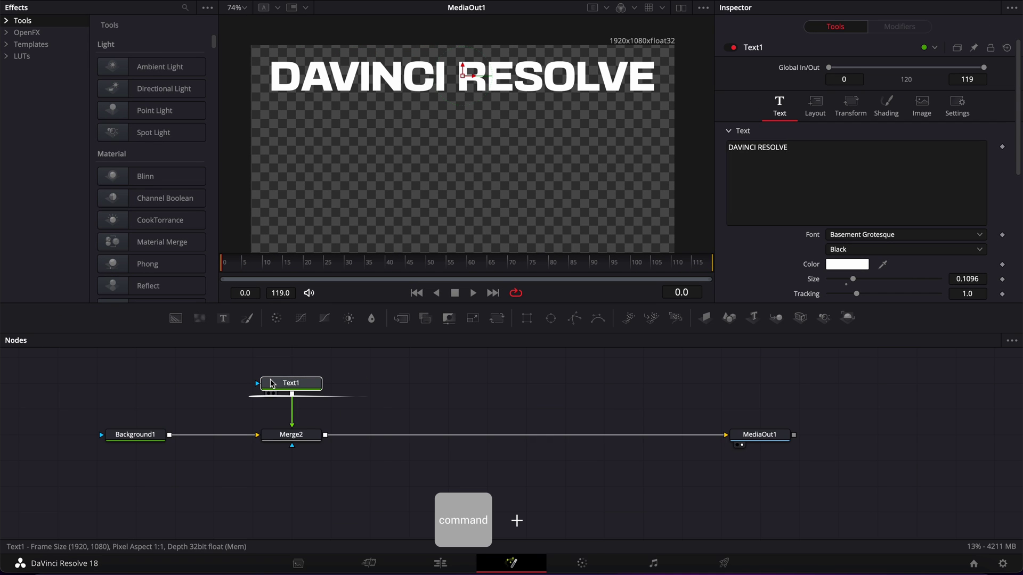
- Duplicate Text1 as Text1_1 and merge it over Merge2's output
key(super+c)
key(super+v)
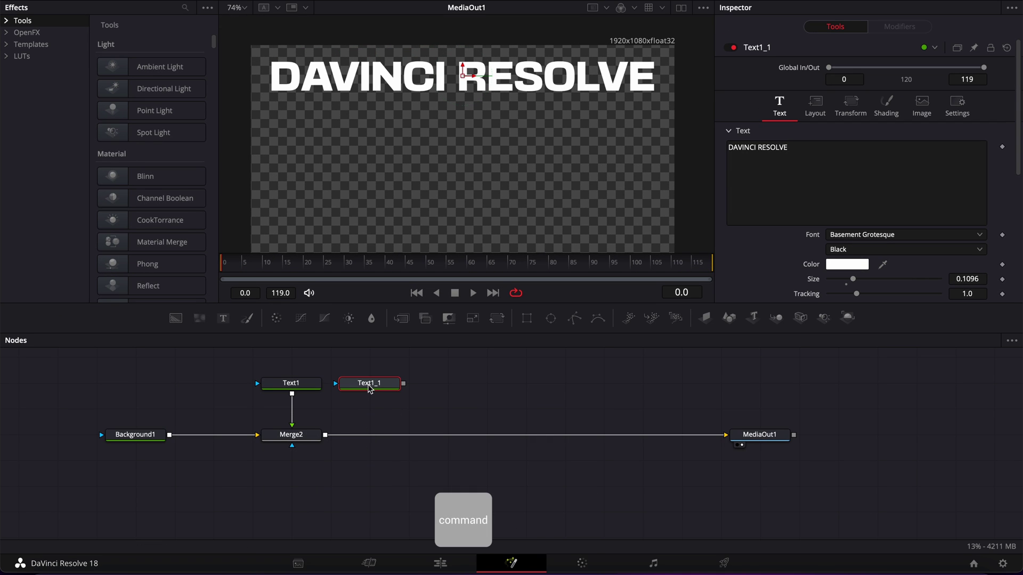
key(super+v)
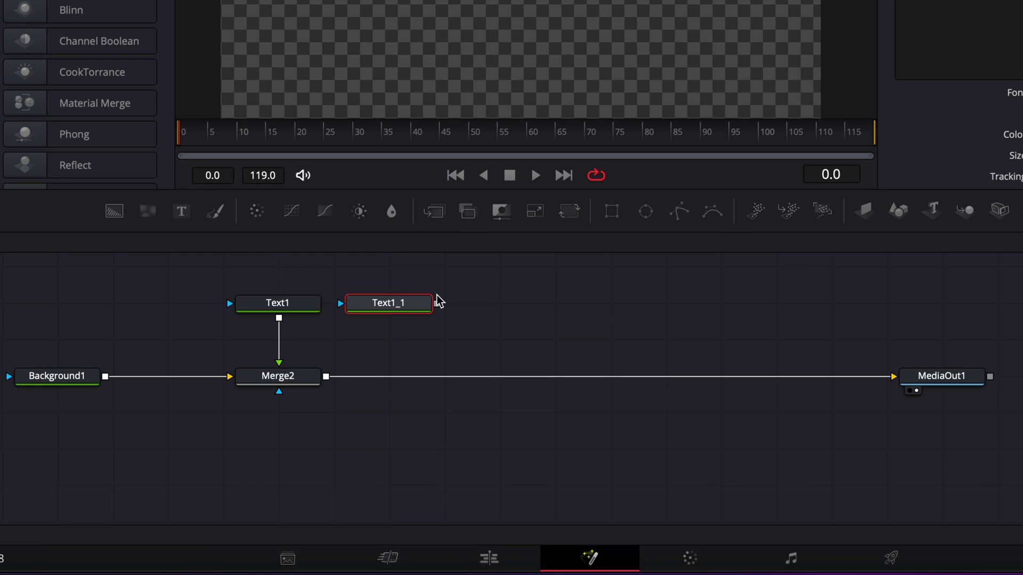
drag(403, 384, 326, 439)
drag(326, 377, 326, 377)
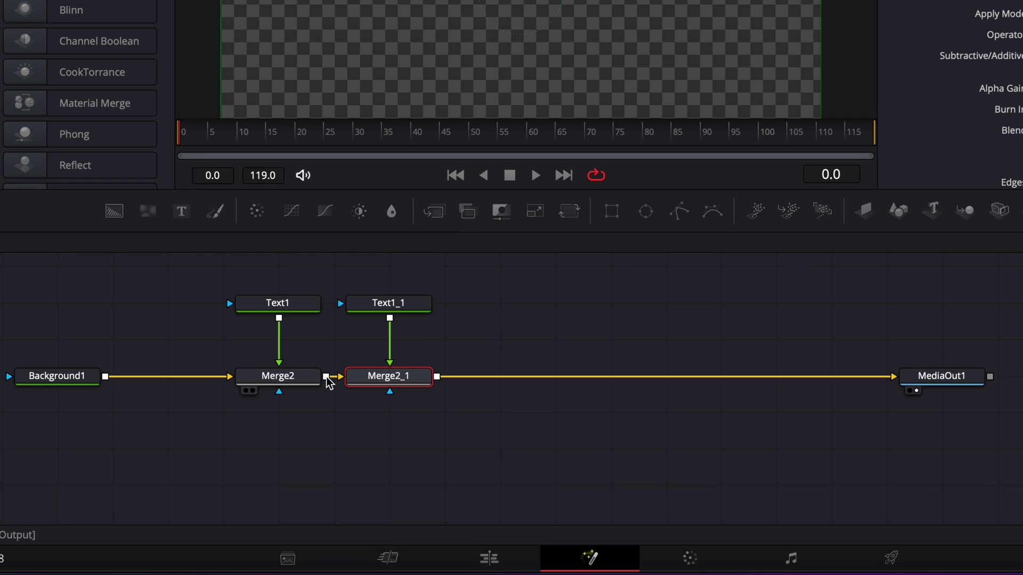
- Retype Text1_1 as TUTORIAL at size 0.1791, placed beneath and aligned with the title
click(400, 311)
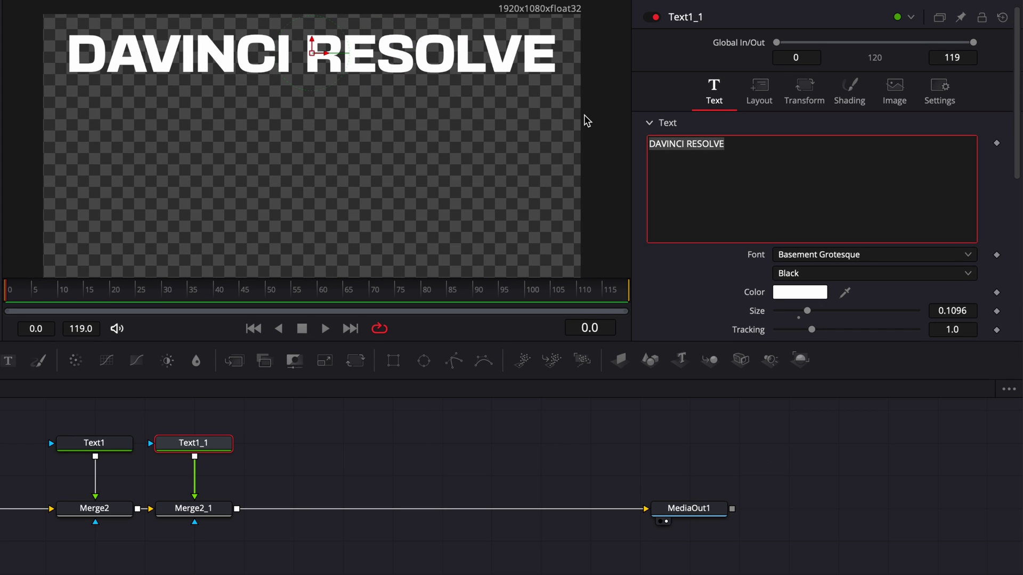
text(TUTORIAL)
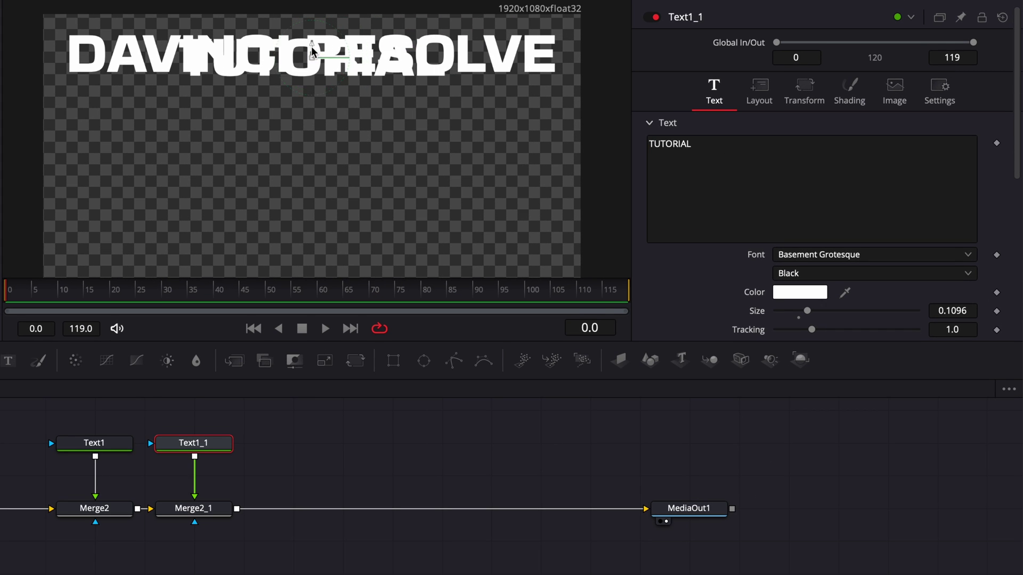
drag(313, 40, 314, 110)
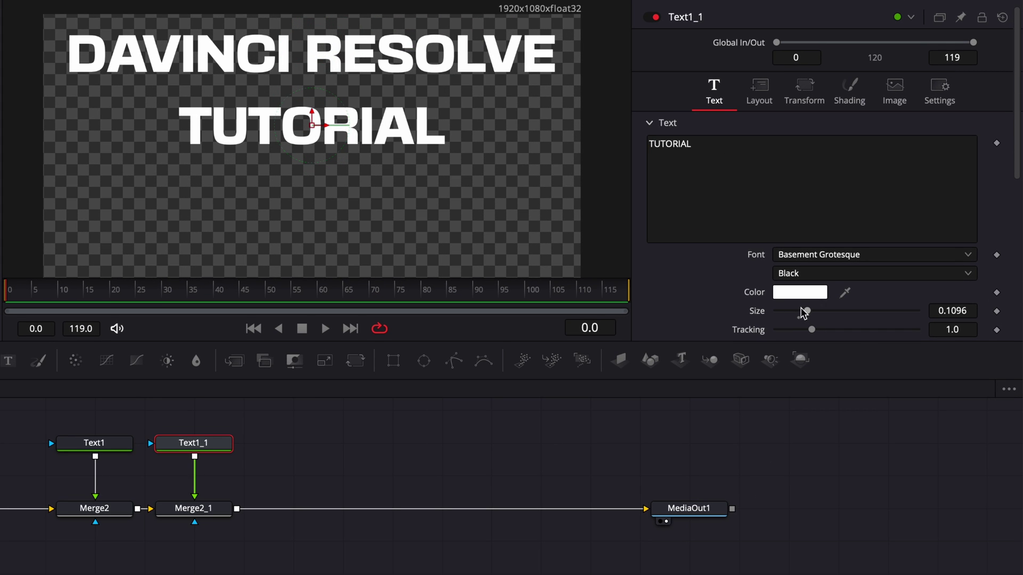
drag(806, 311, 826, 314)
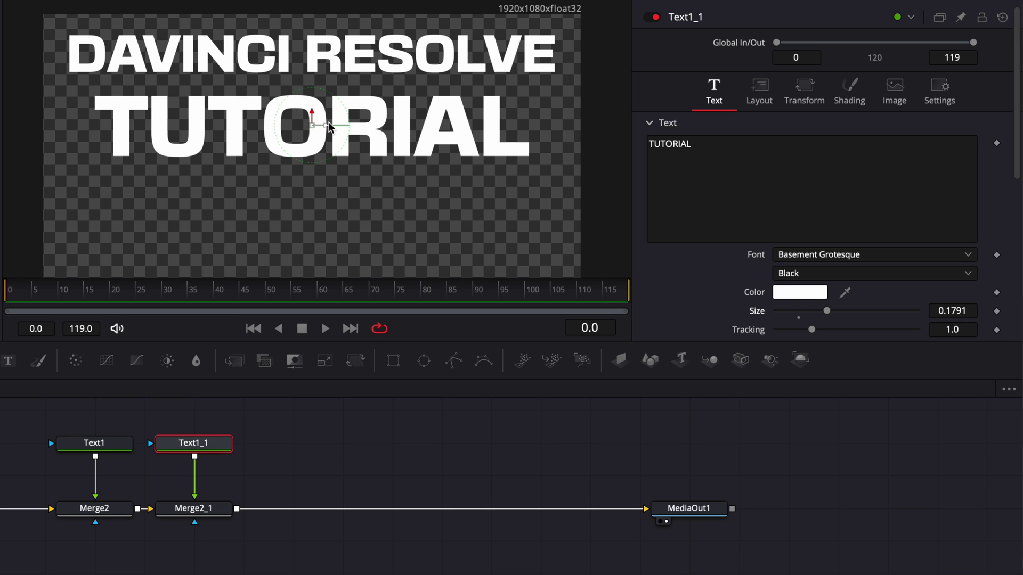
drag(327, 128, 287, 103)
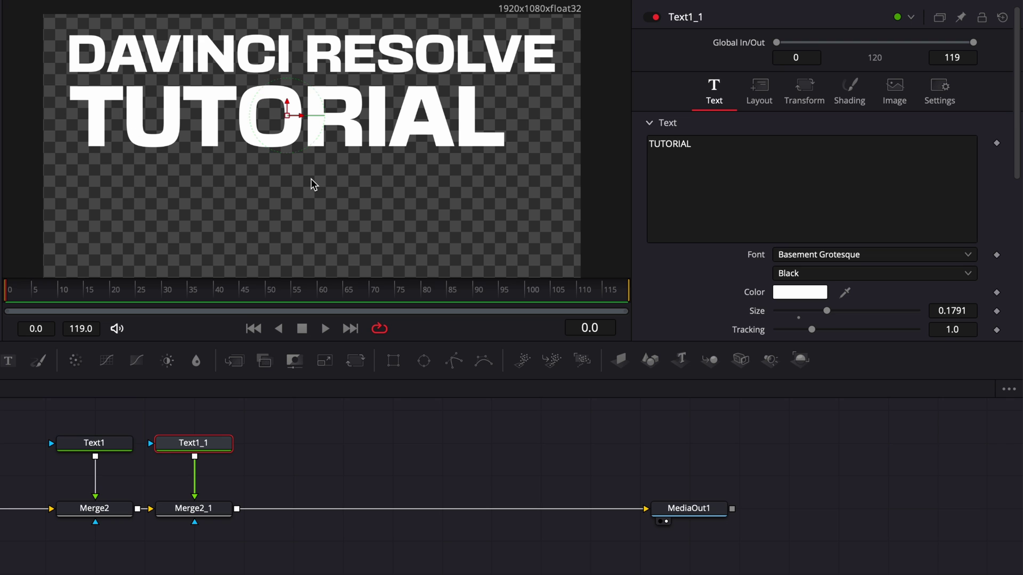
- Render TUTORIAL as outlined letters with an outline Thickness of 0.01
click(851, 100)
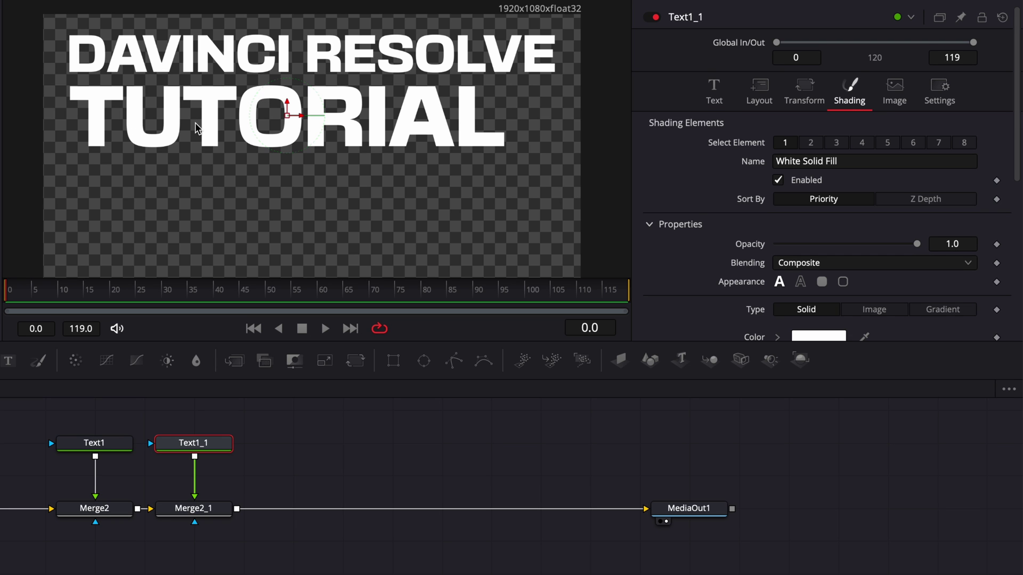
click(801, 282)
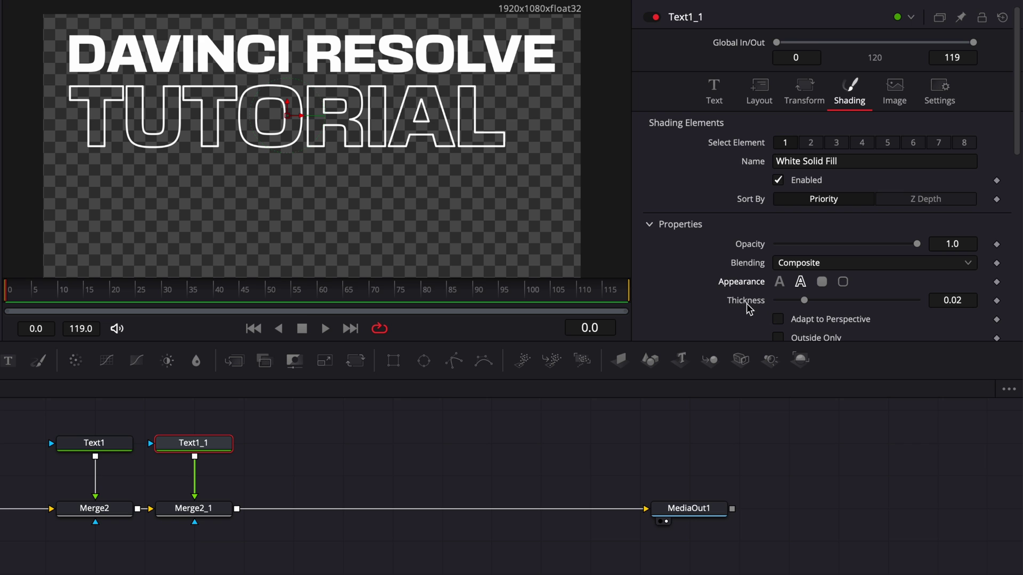
click(967, 300)
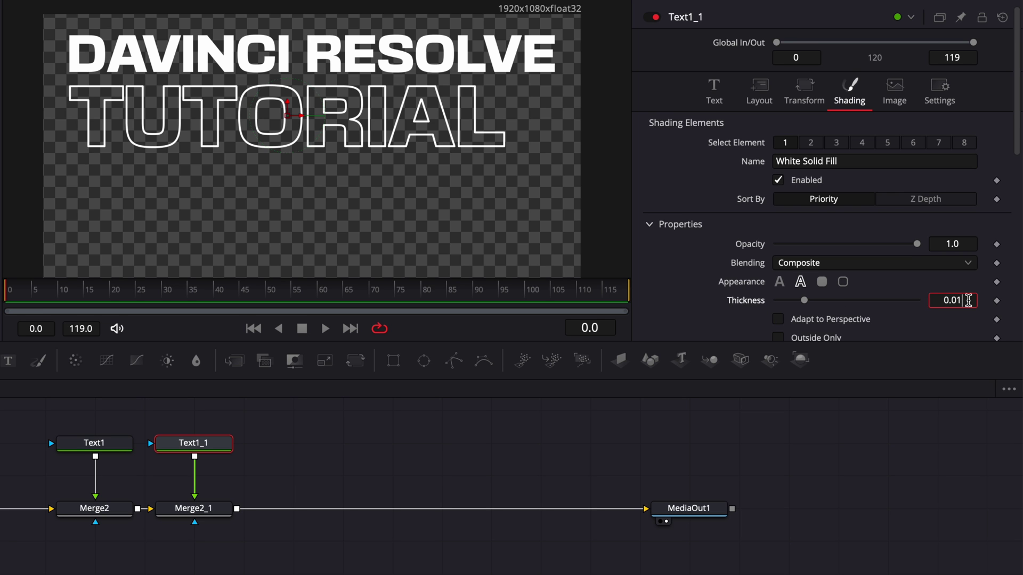
key(Return)
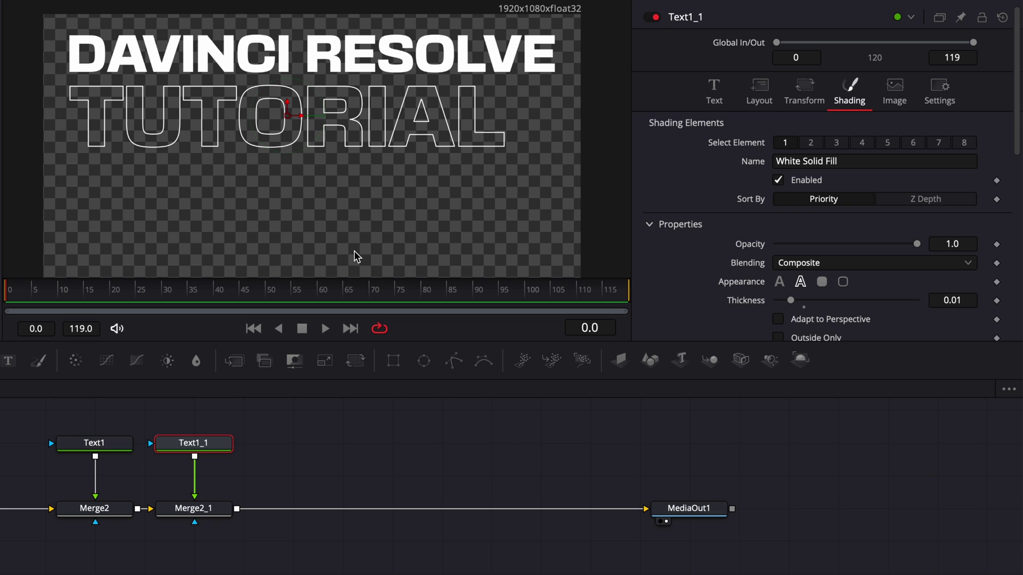
- Paste another text node, Text1_2, and merge it into the chain after Merge2_1
key(super+v)
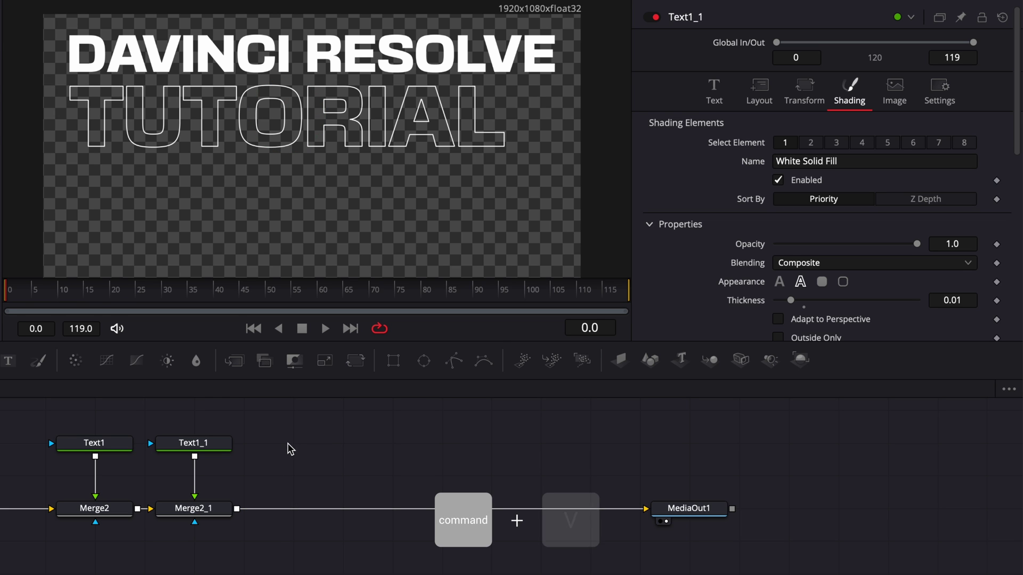
drag(337, 443, 236, 509)
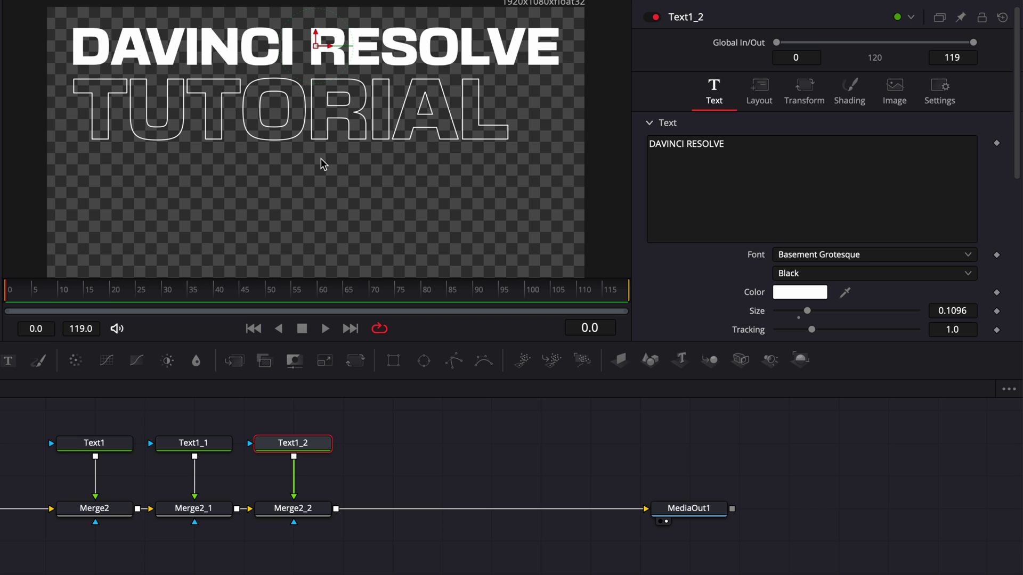
scroll(319, 165, down, 3)
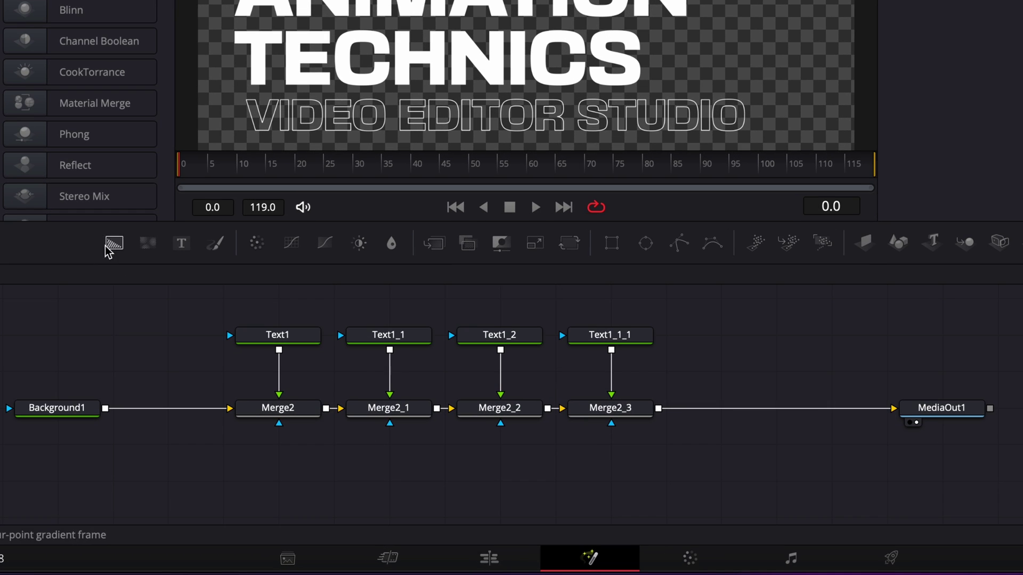
- Add Background2 under the text stack via Merge2_4 and feed Merge2_4 into MediaOut1
drag(110, 247, 691, 483)
drag(893, 414, 874, 366)
drag(658, 408, 713, 489)
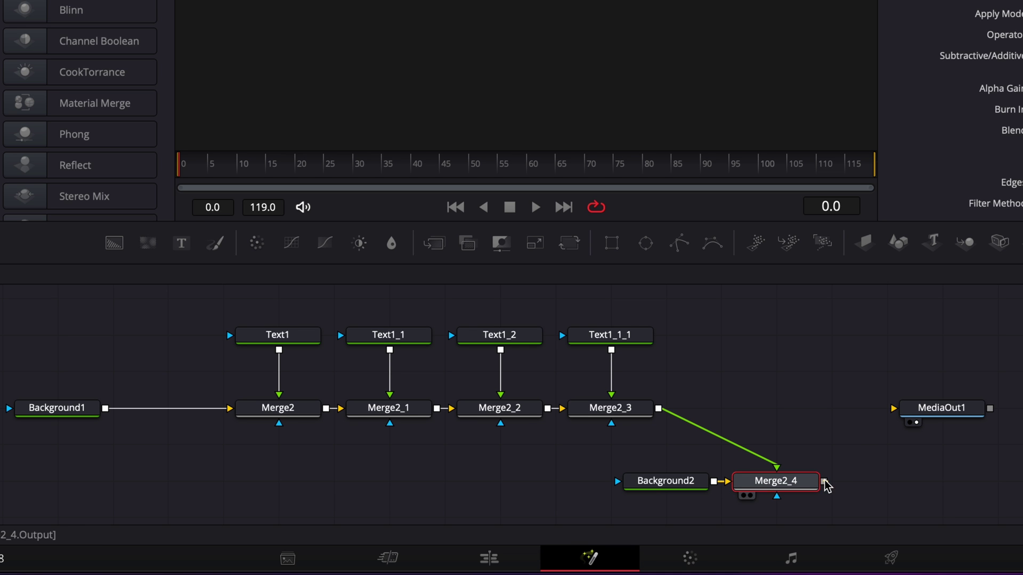
drag(824, 482, 894, 408)
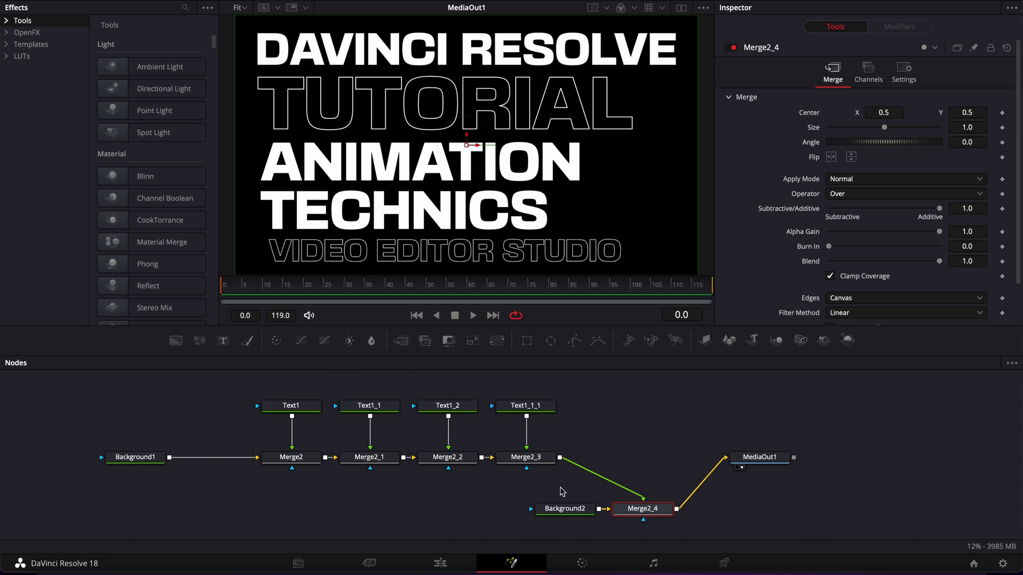
- Set Background2's colour to dark grey (0.0901960 RGB) and move the node left
click(564, 512)
click(863, 168)
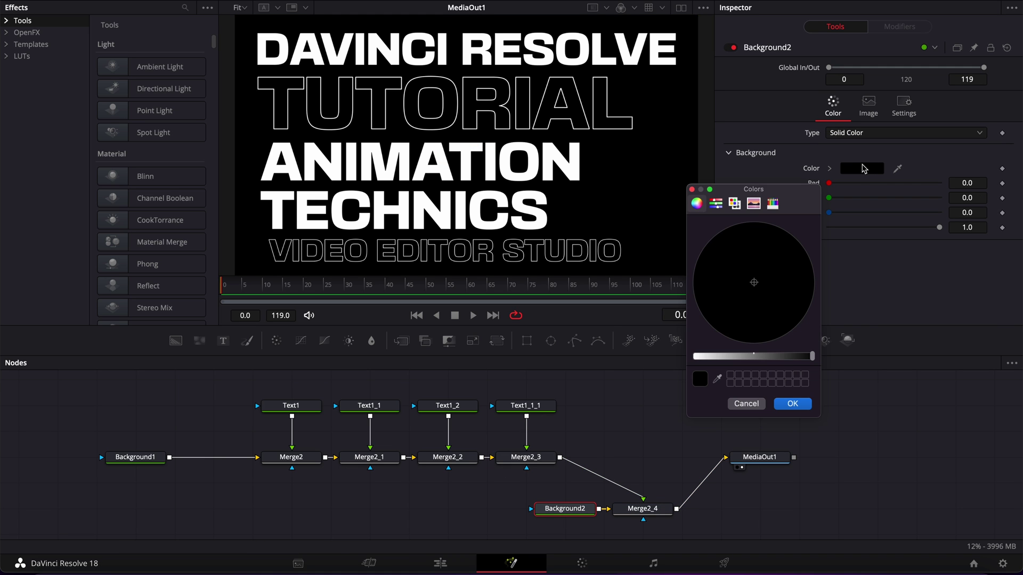
click(804, 357)
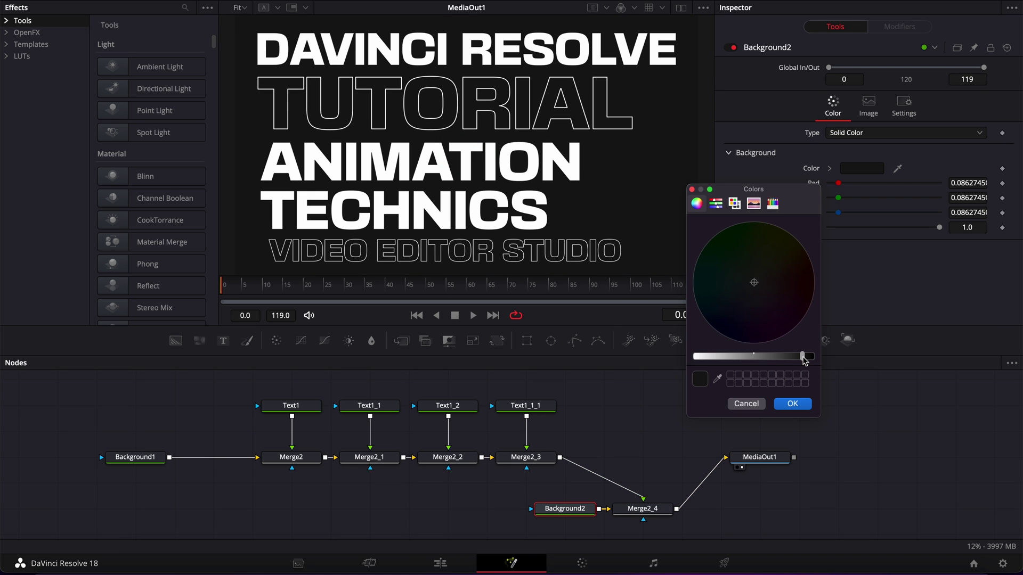
drag(804, 360, 805, 360)
click(792, 404)
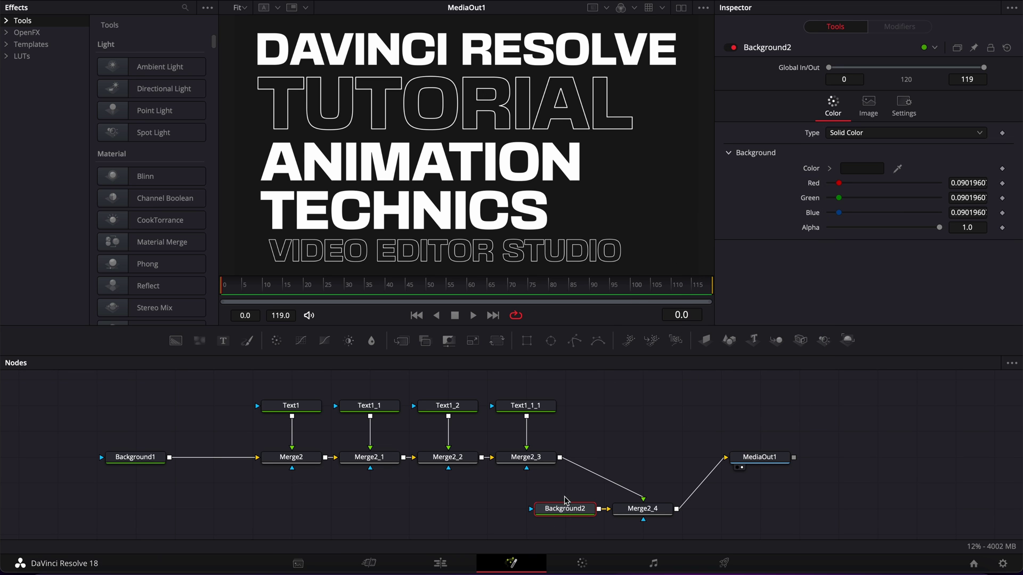
drag(563, 515, 462, 517)
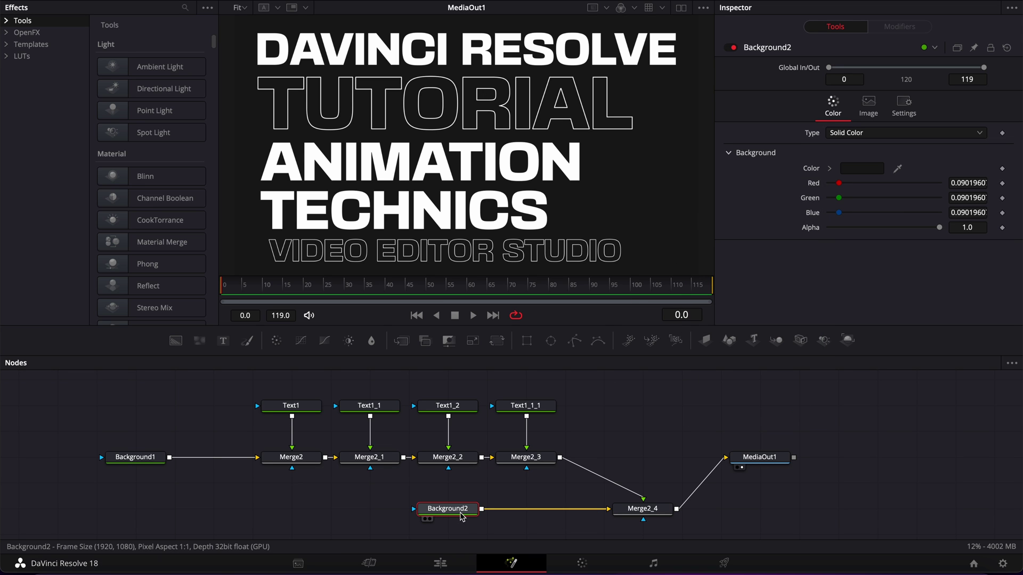
- Insert a Grain node with Power 5.0 after Background2, toggle it to compare, and play back
key(shift+space)
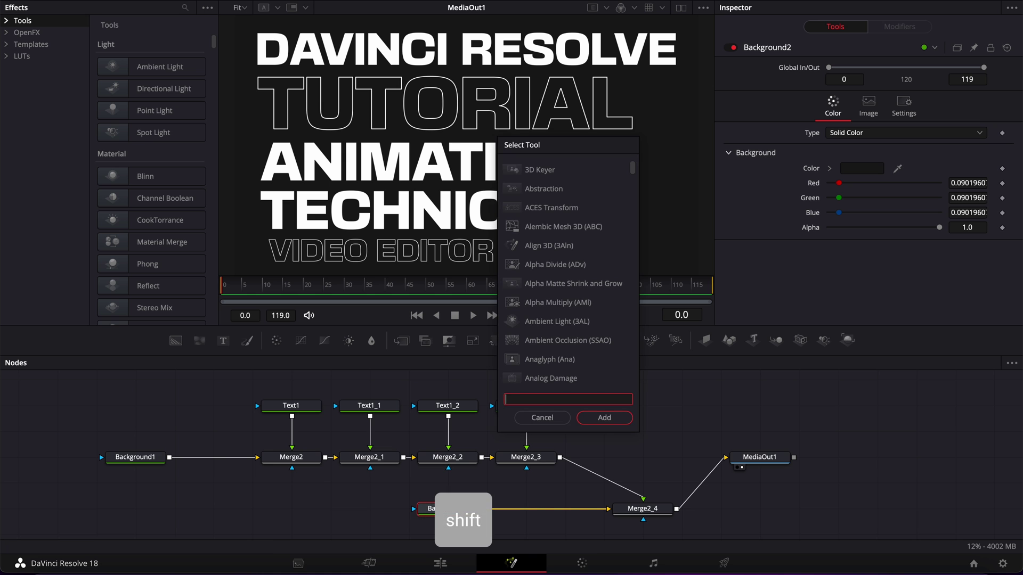
text(grain)
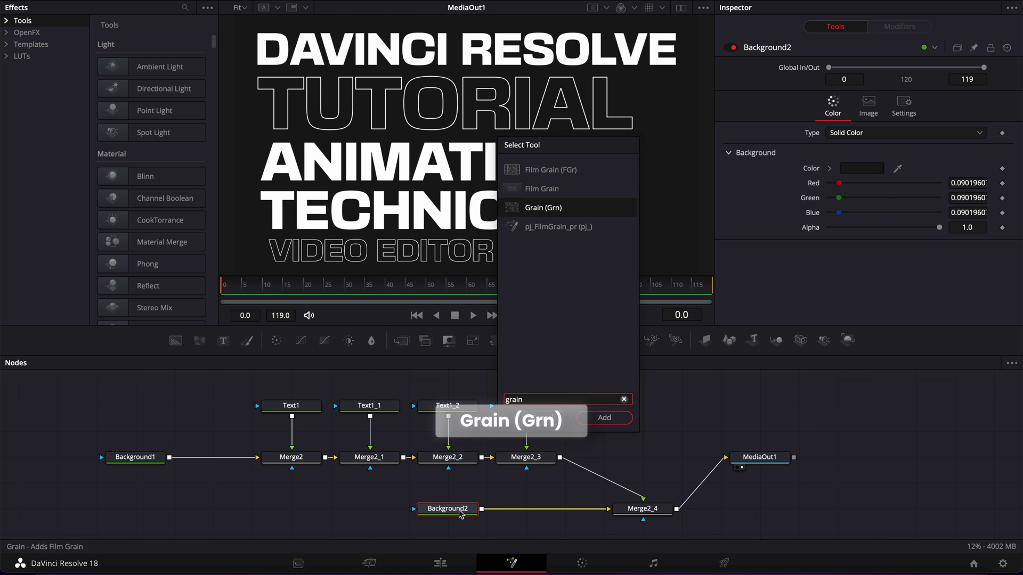
key(Return)
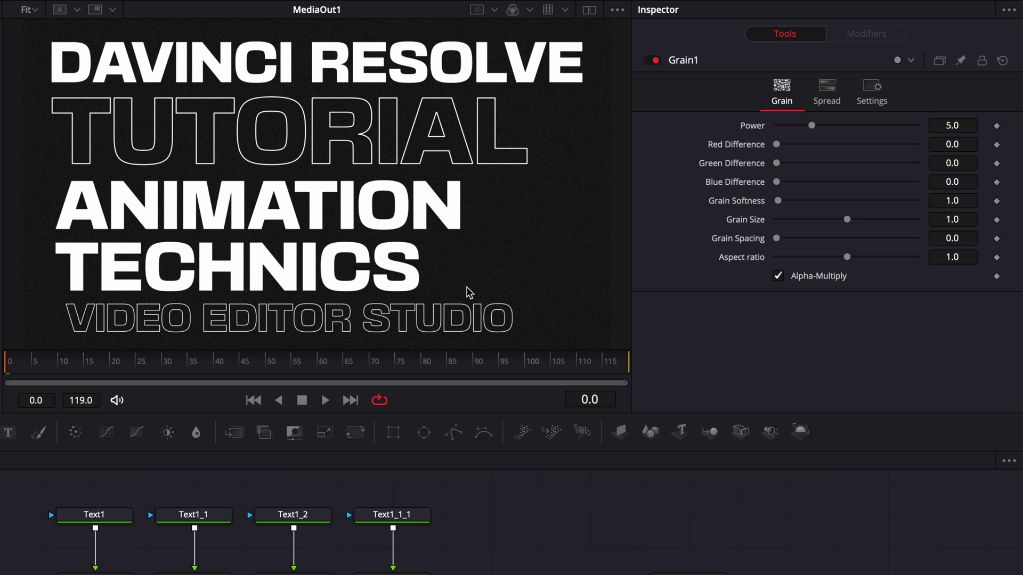
click(653, 59)
click(653, 59)
key(space)
key(space)
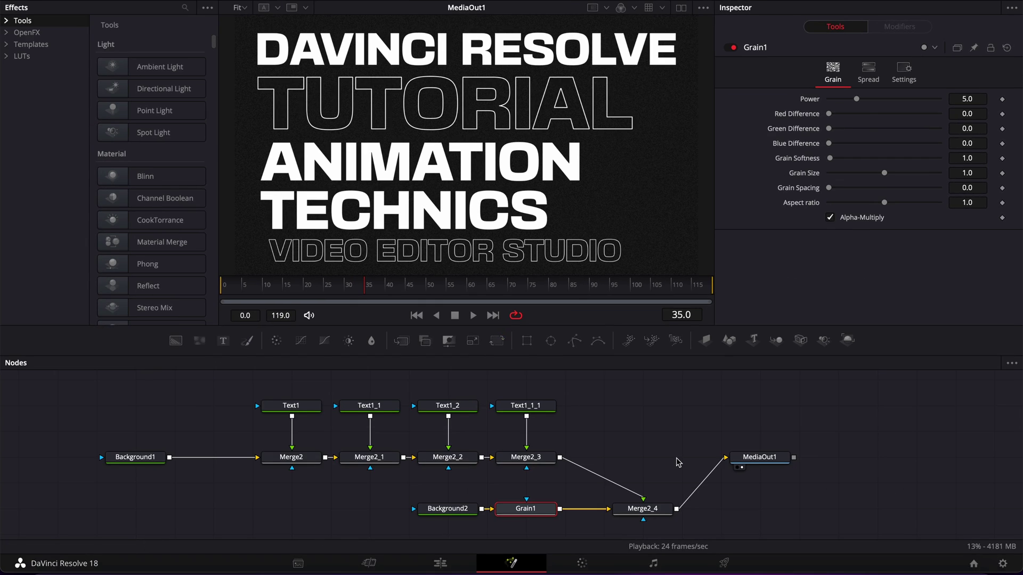
- Insert a Drip1 node after Merge2_3, the merge combining all the text layers
click(626, 415)
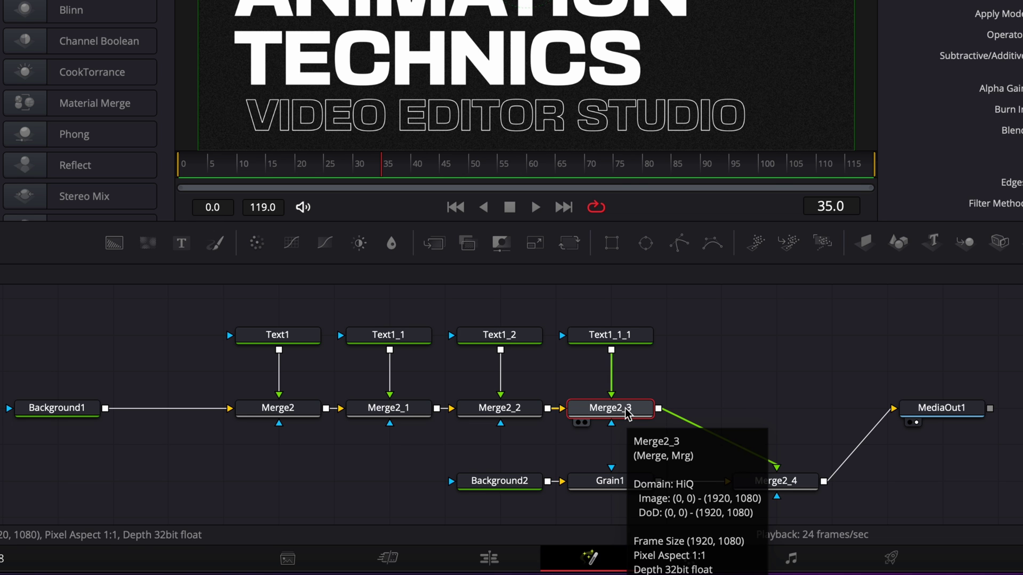
key(shift+space)
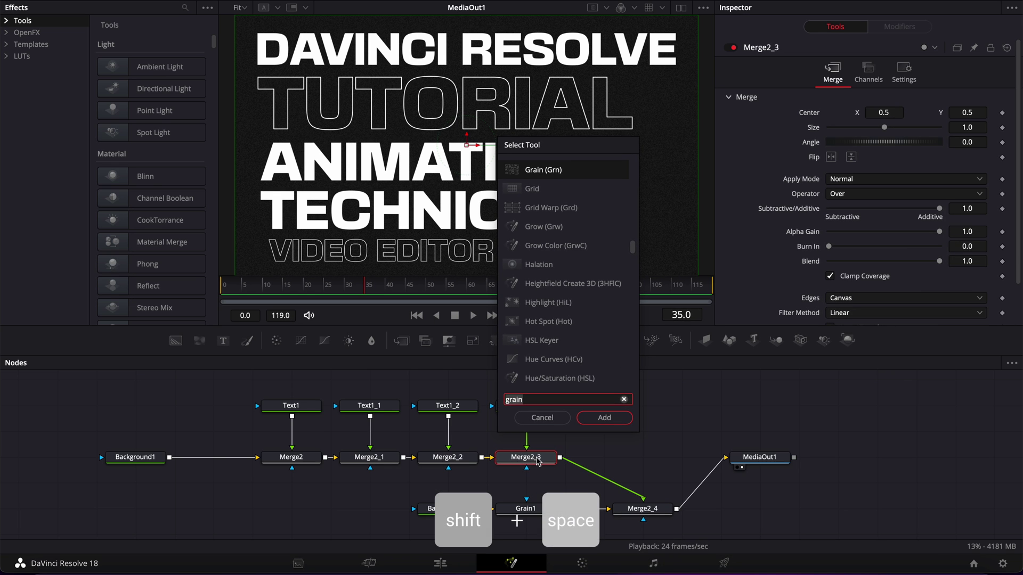
text(drip)
key(Return)
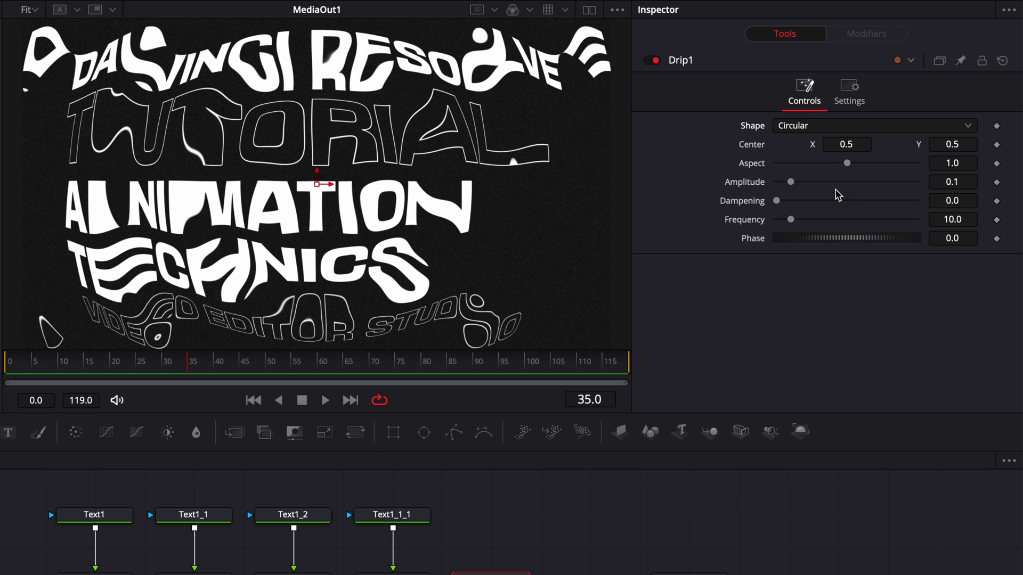
- Try Square, Random and Vertical drip shapes, centre the drip at 0.4246, 0.6386, then keep Circular
click(808, 128)
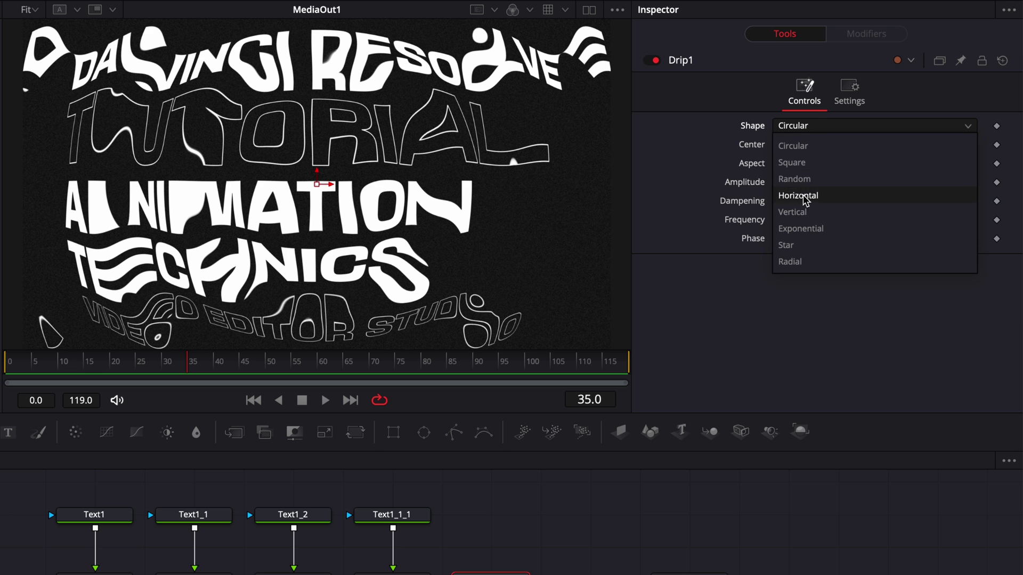
click(804, 164)
click(808, 130)
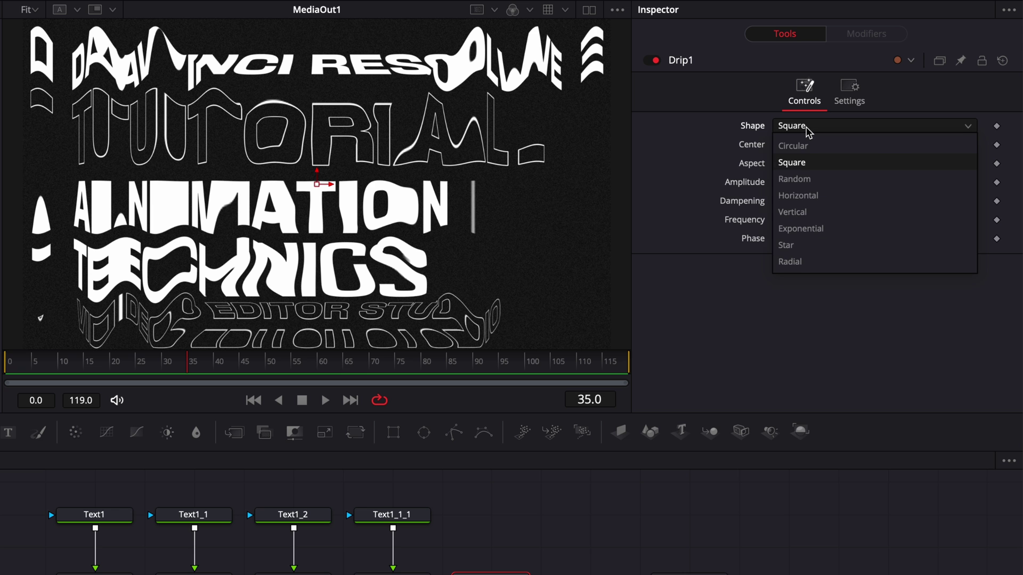
click(804, 180)
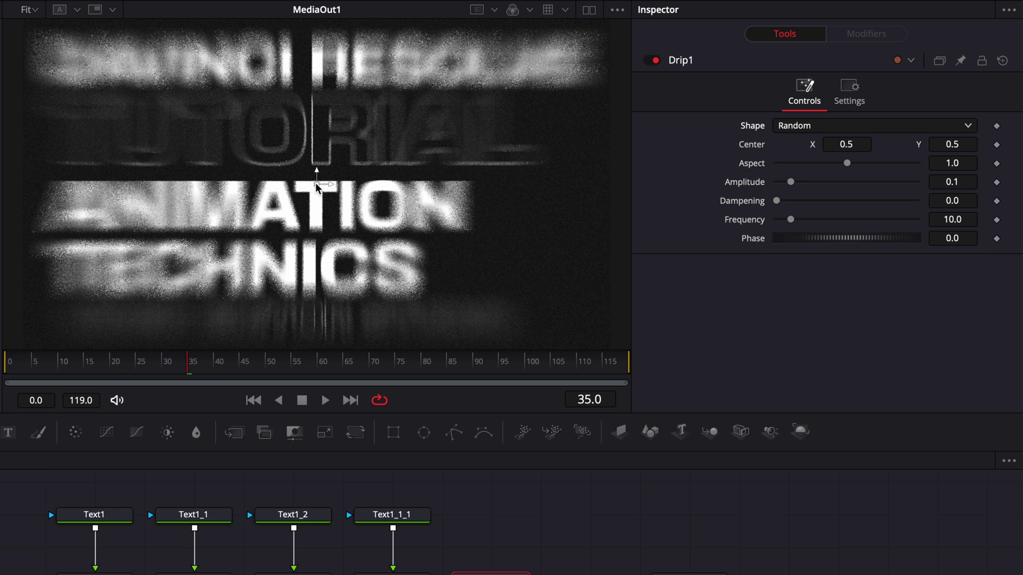
drag(315, 193, 270, 134)
click(803, 133)
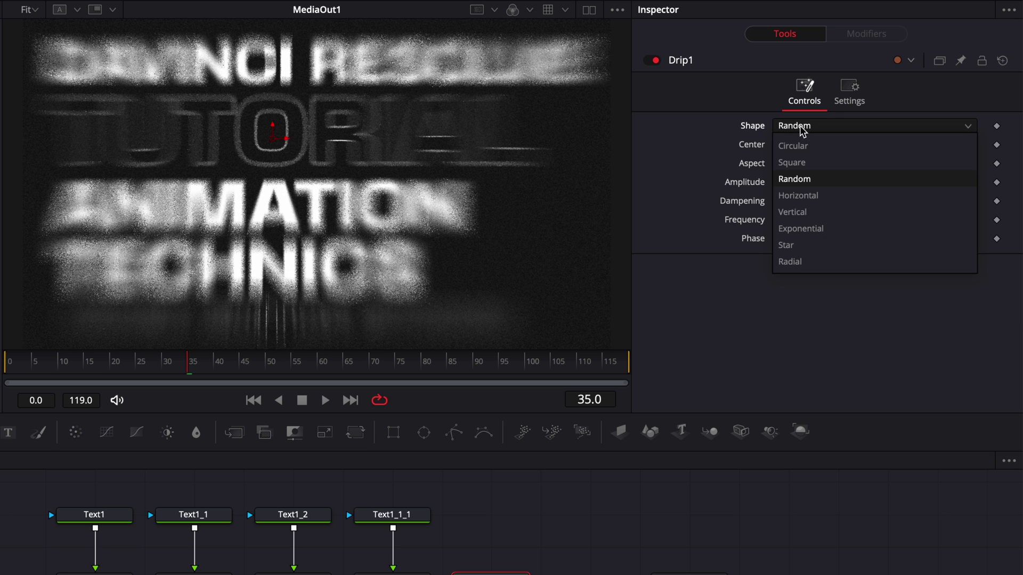
click(809, 213)
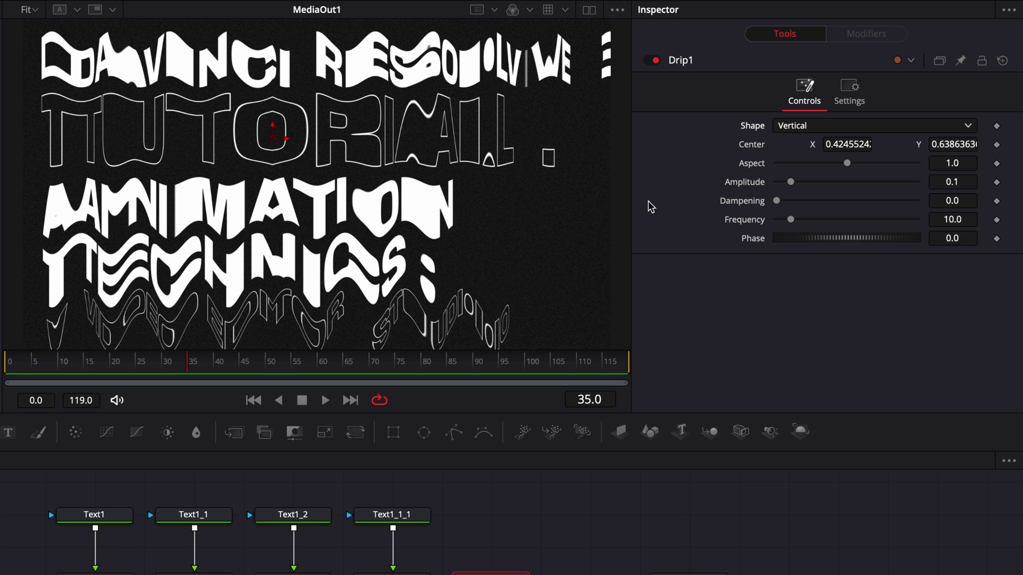
click(842, 127)
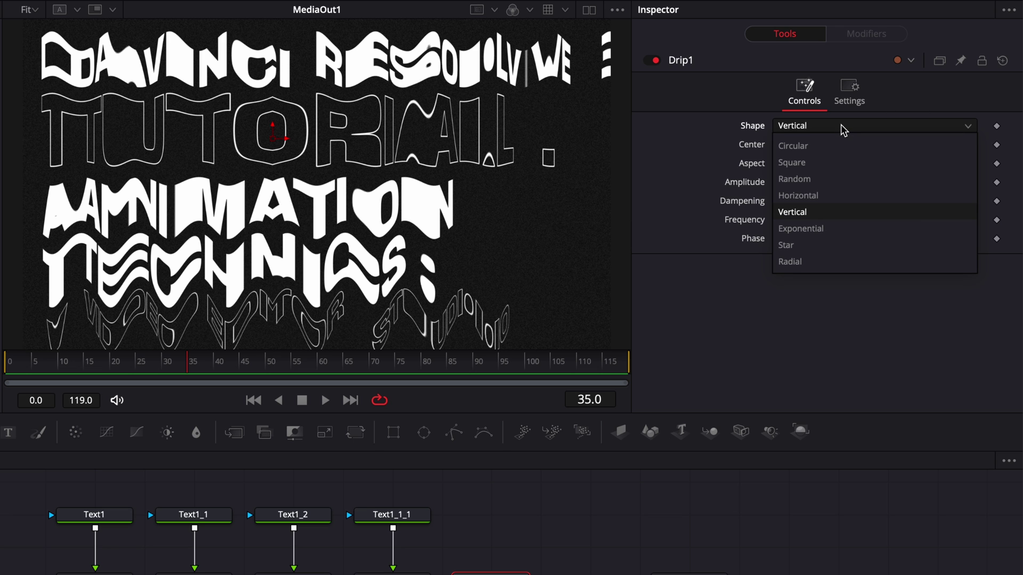
click(799, 146)
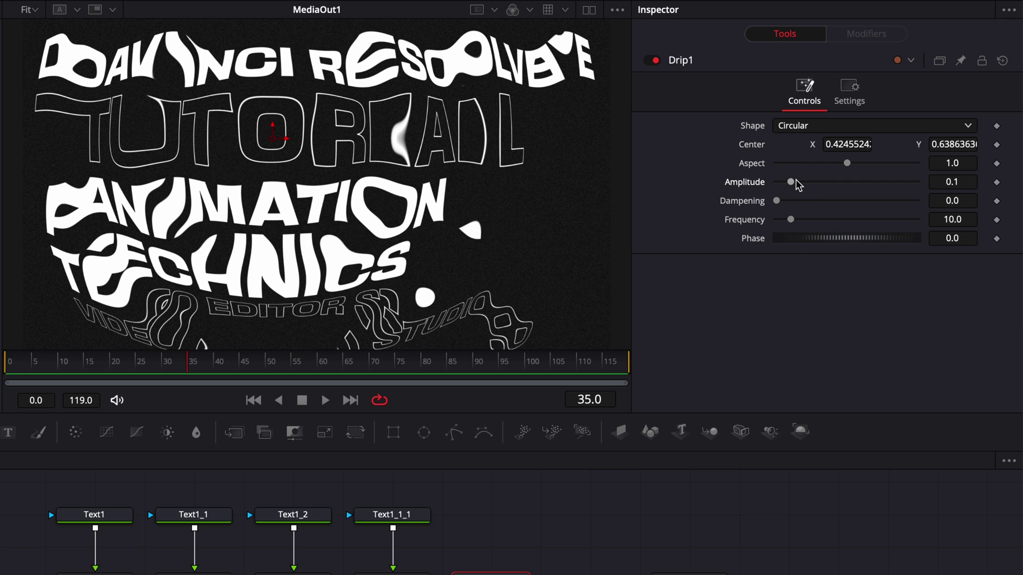
- Test a stronger Drip1 Amplitude and added Dampening, then reset Frequency to its default 10.0
drag(792, 184, 859, 200)
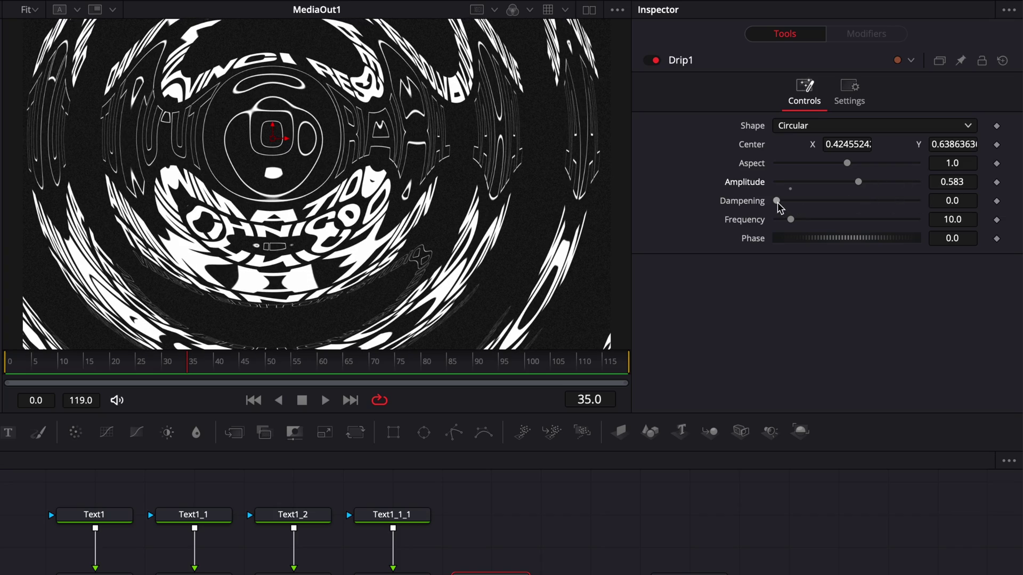
drag(776, 201, 866, 224)
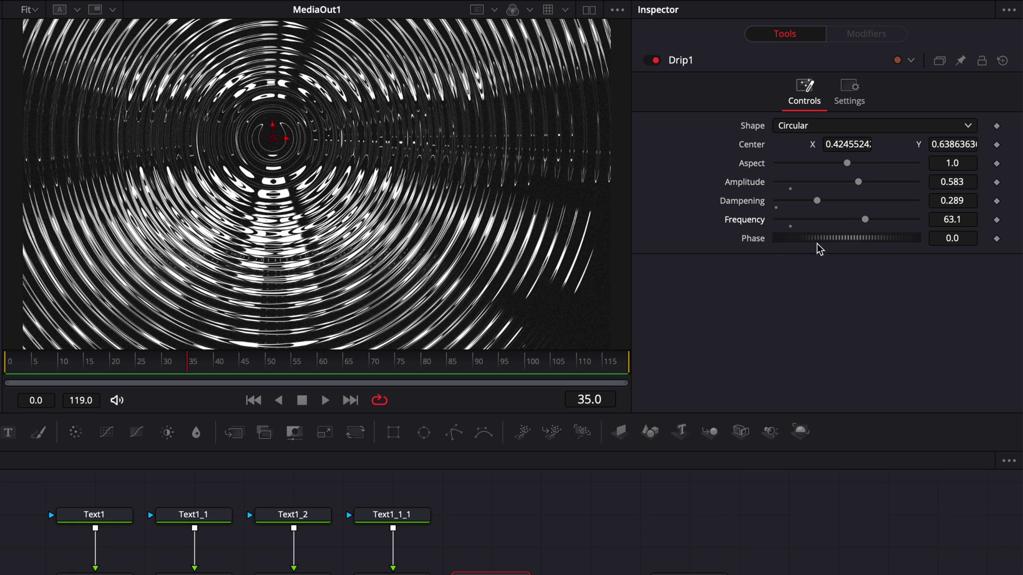
double_click(751, 223)
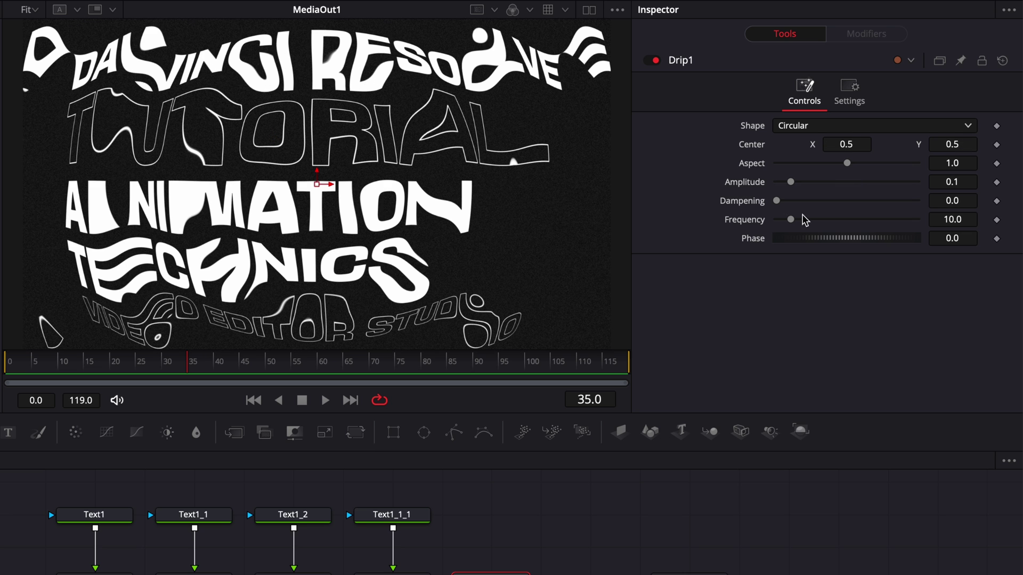
- Set Drip1's Frequency to 2
click(969, 220)
text(2)
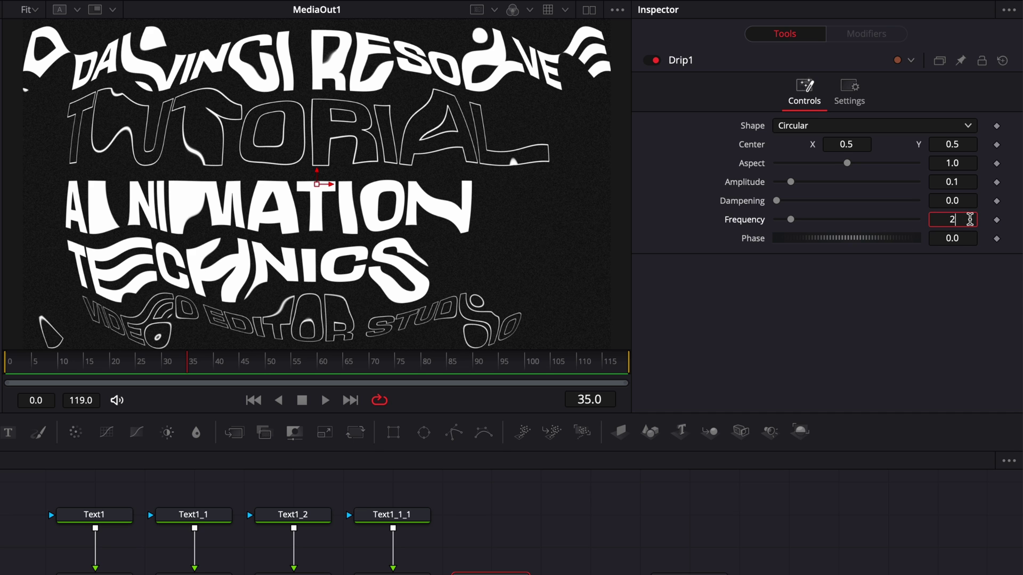
key(Return)
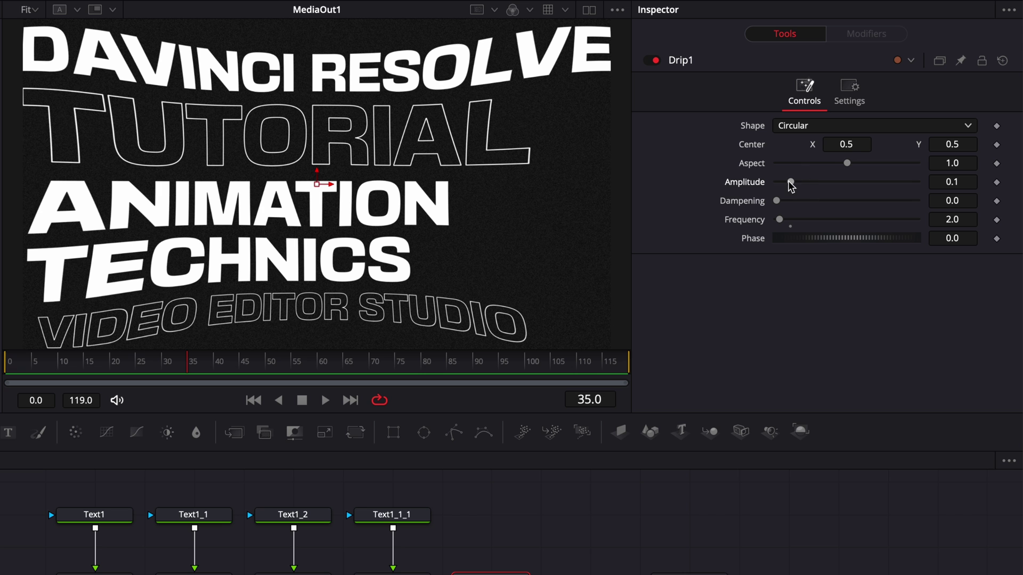
- Test then reset Amplitude to 0.1, and nudge the Phase thumbwheel to about 0.293
drag(788, 182, 762, 182)
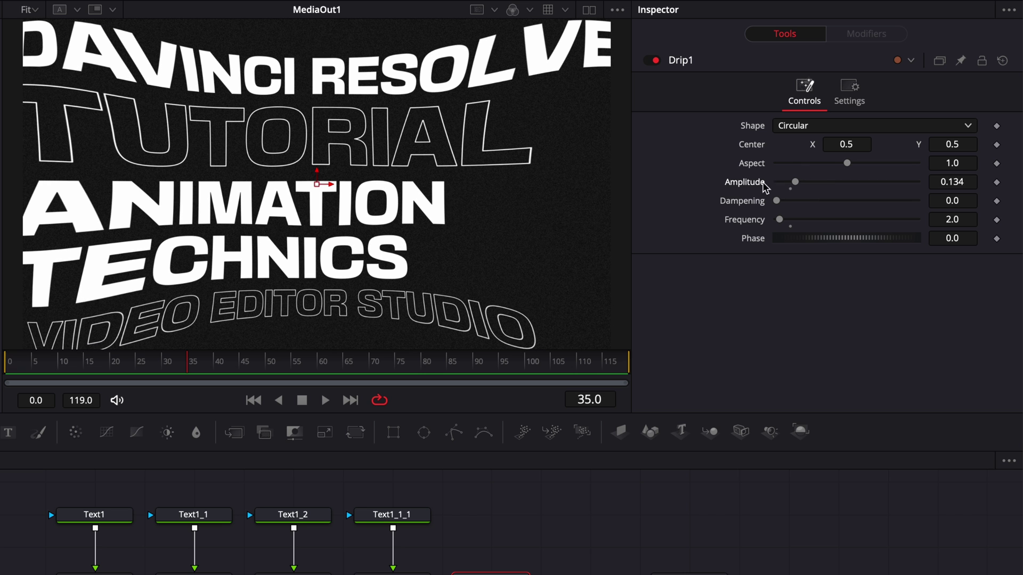
double_click(749, 180)
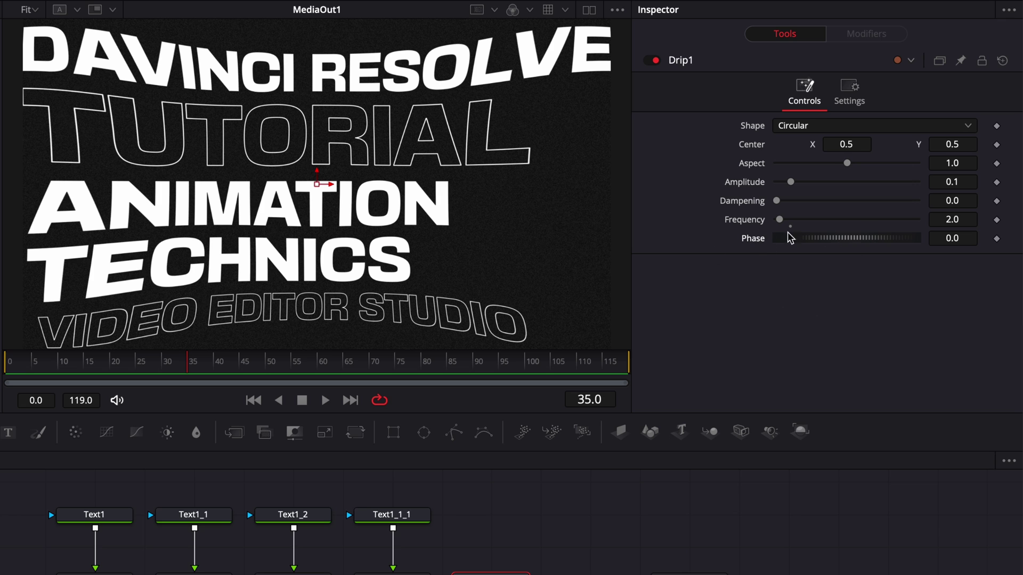
drag(805, 236, 933, 262)
- Undo the Phase change and attach the expression time*0.01 to Drip1's Phase
key(ctrl+z)
right_click(753, 237)
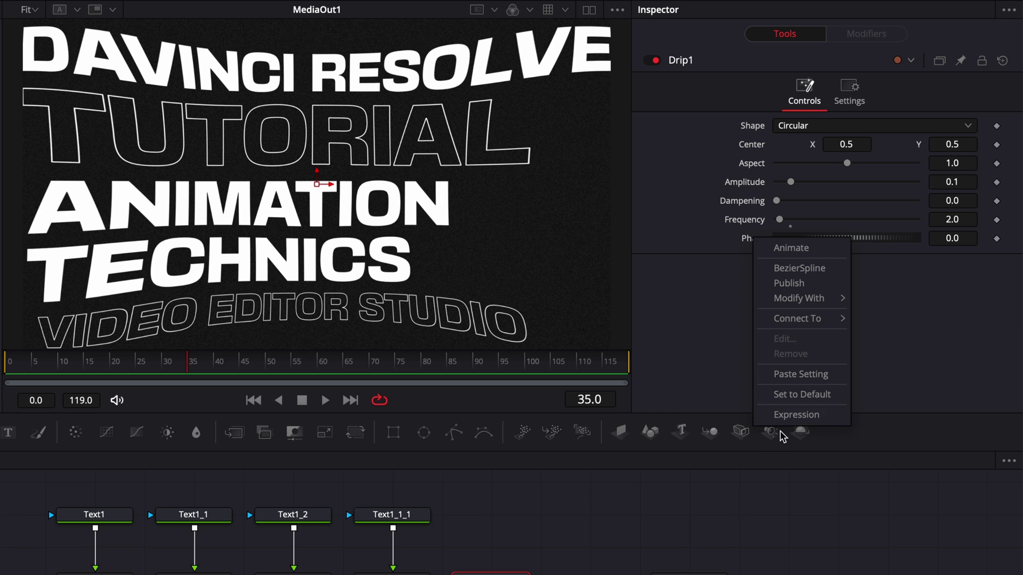
click(796, 414)
drag(817, 258, 760, 256)
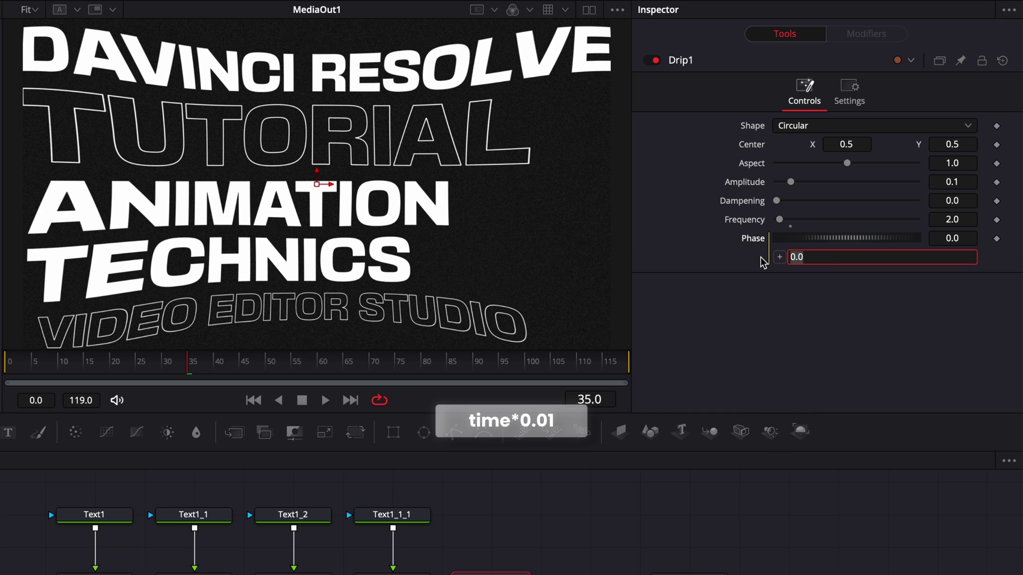
key(BackSpace)
text(time)
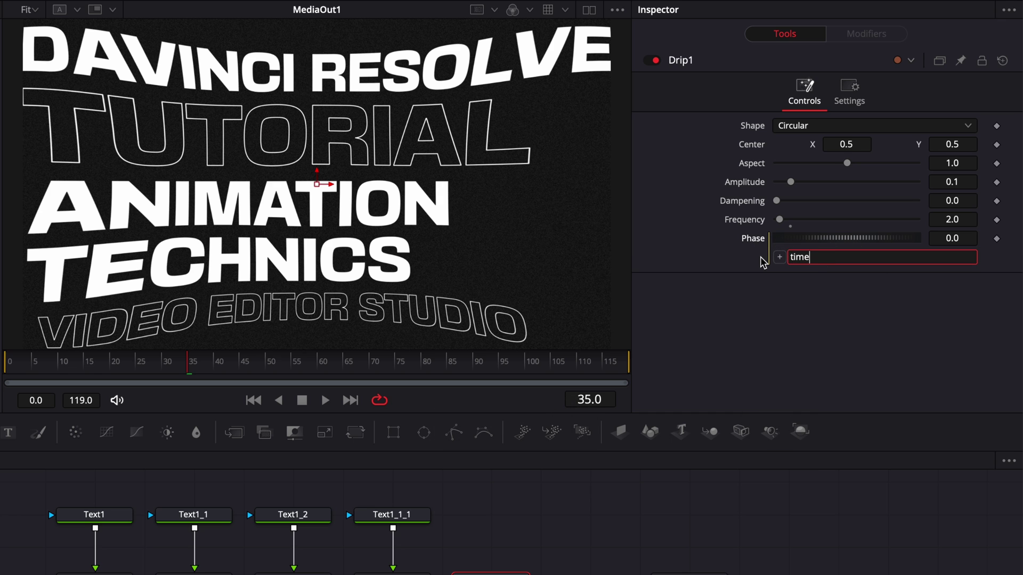
text(*0.01)
key(Return)
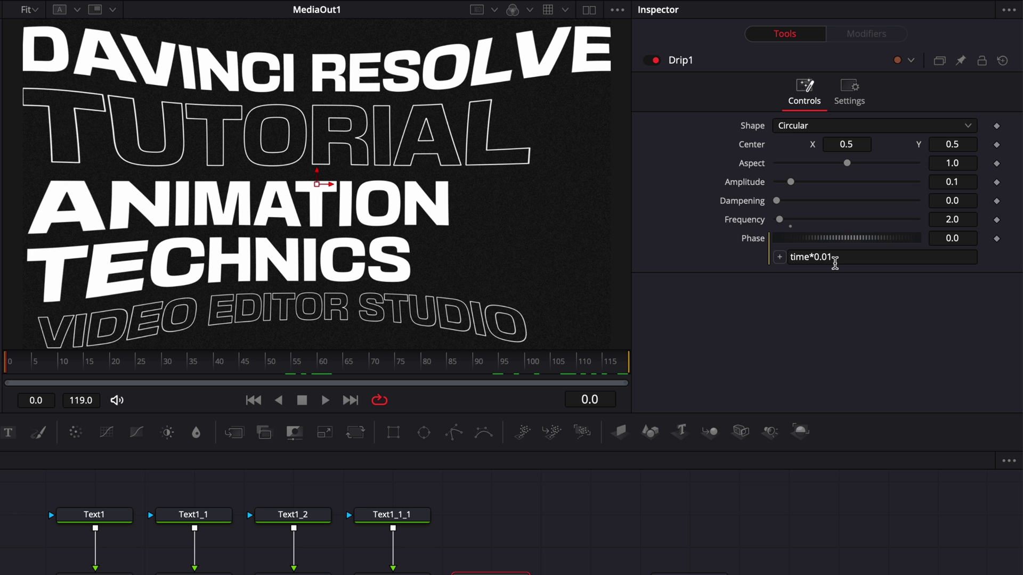
- Step forward four frames to preview the animated ripple
key(Right)
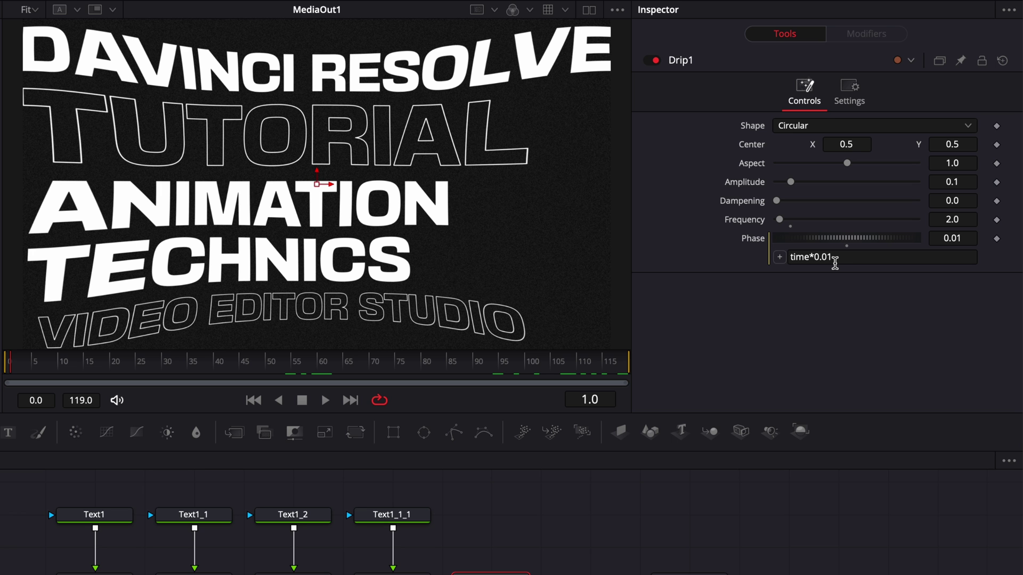
key(Right)
key(Right)
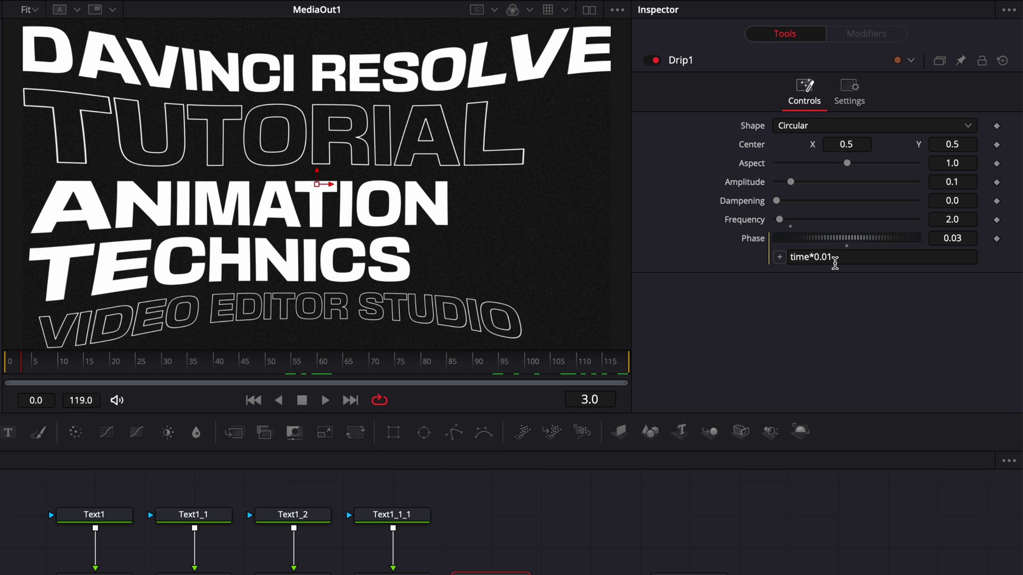
key(Right)
key(Right)
key(Right)
key(Right)
key(Right)
key(Right)
key(Right)
key(Right)
key(Right)
key(Right)
key(Right)
key(Right)
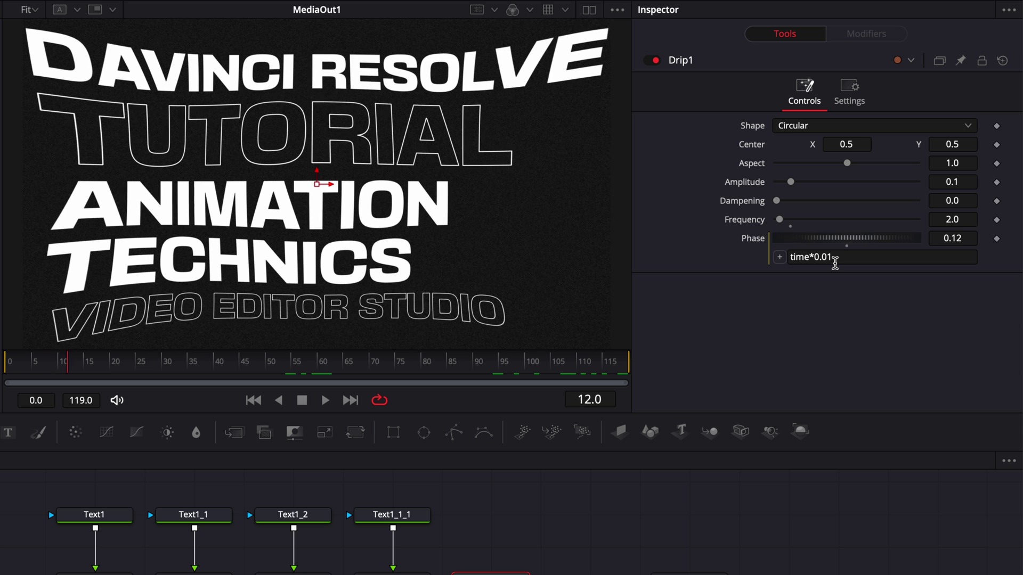
key(Right)
key(Right)
key(Right)
key(Right)
key(Right)
key(Right)
key(Right)
key(Right)
key(Right)
key(Right)
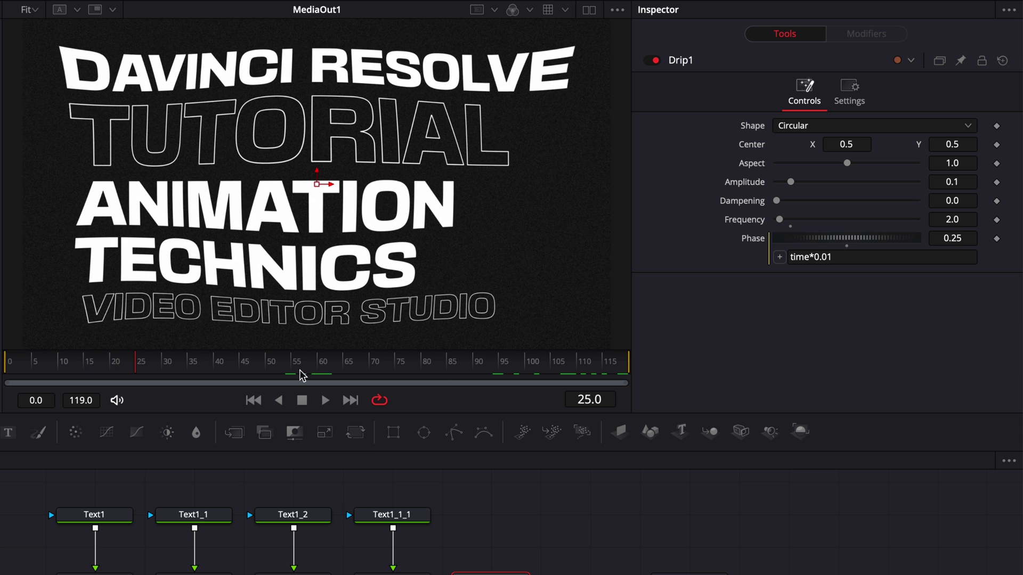
click(848, 258)
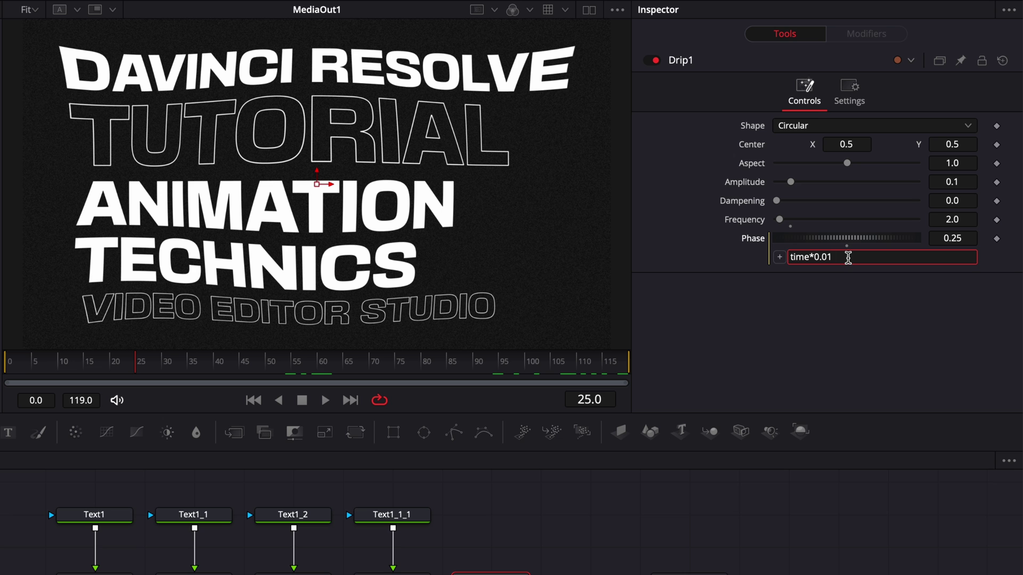
key(BackSpace)
text(2)
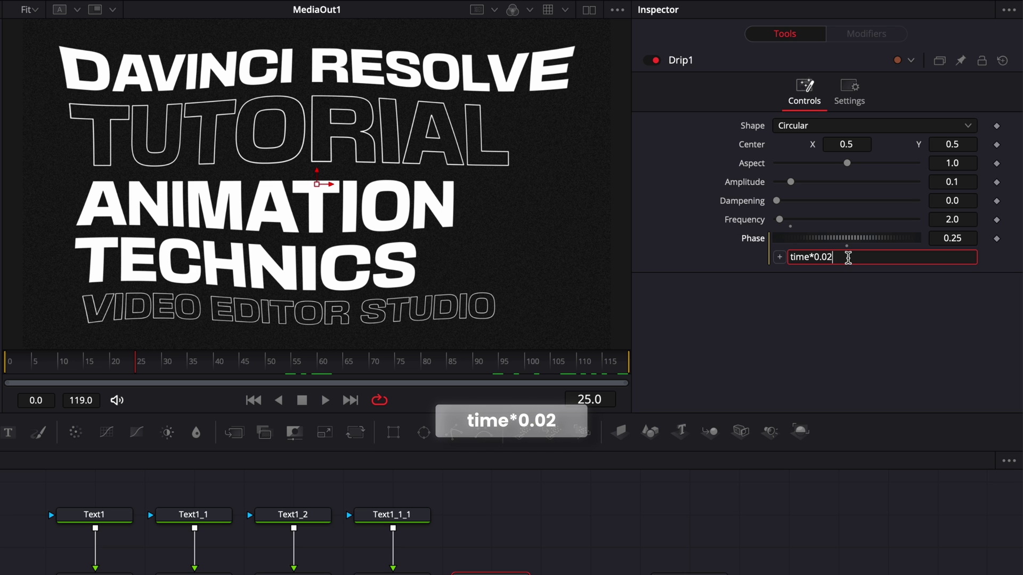
key(Return)
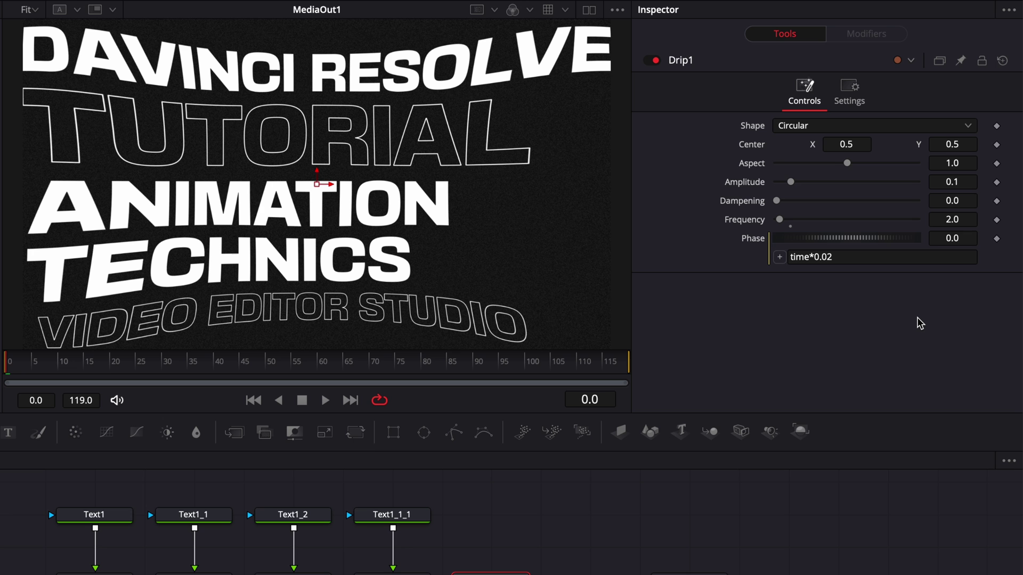
key(space)
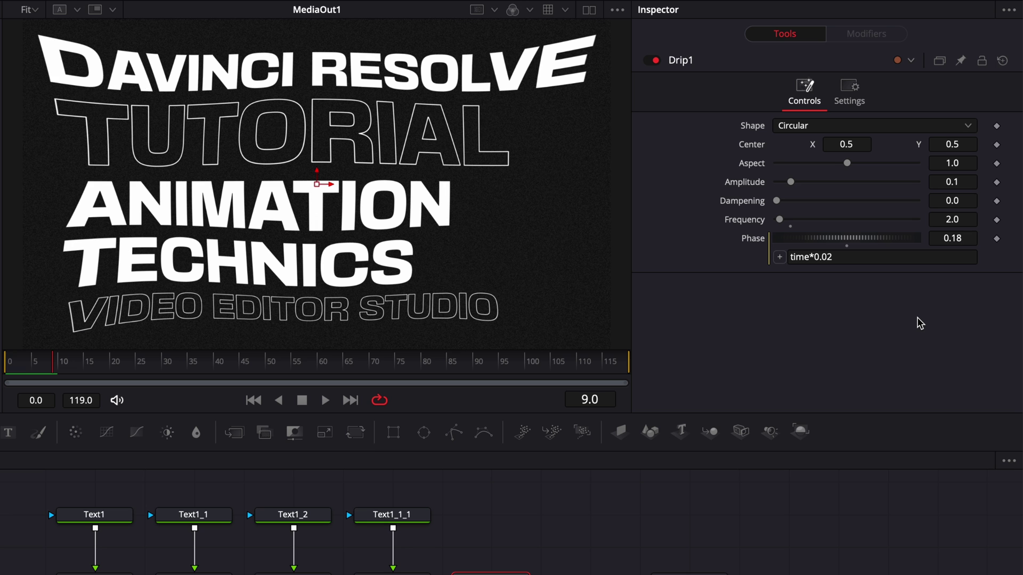
click(858, 258)
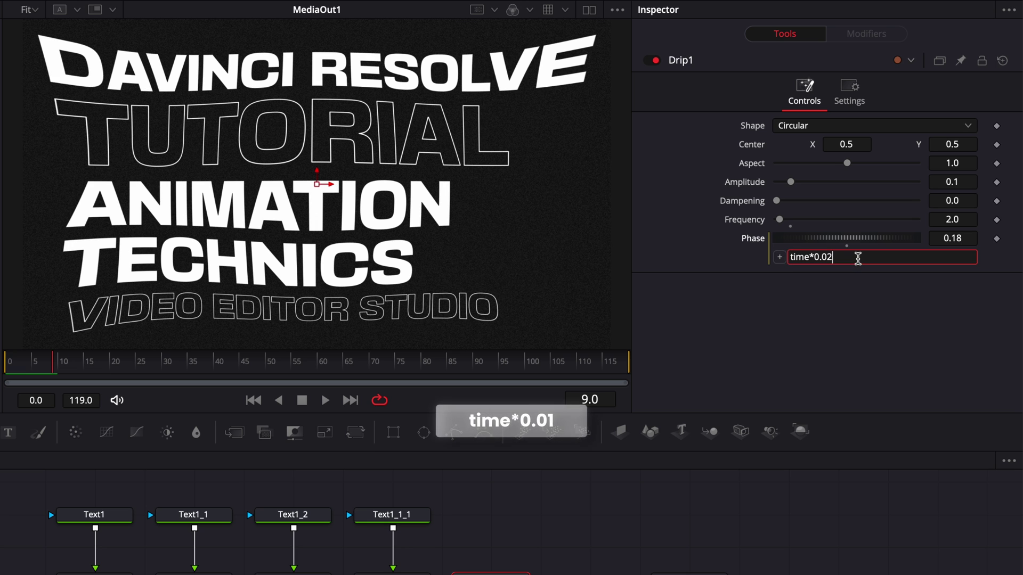
key(BackSpace)
text(1)
key(Return)
key(space)
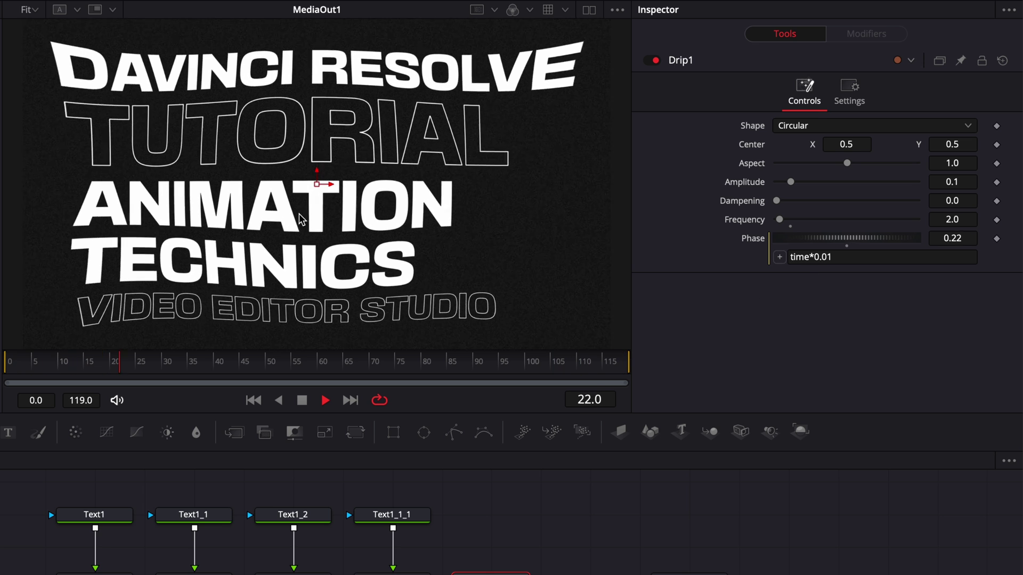
- Stop playback, then test a stronger Drip1 Amplitude and reset it to 0.1
key(space)
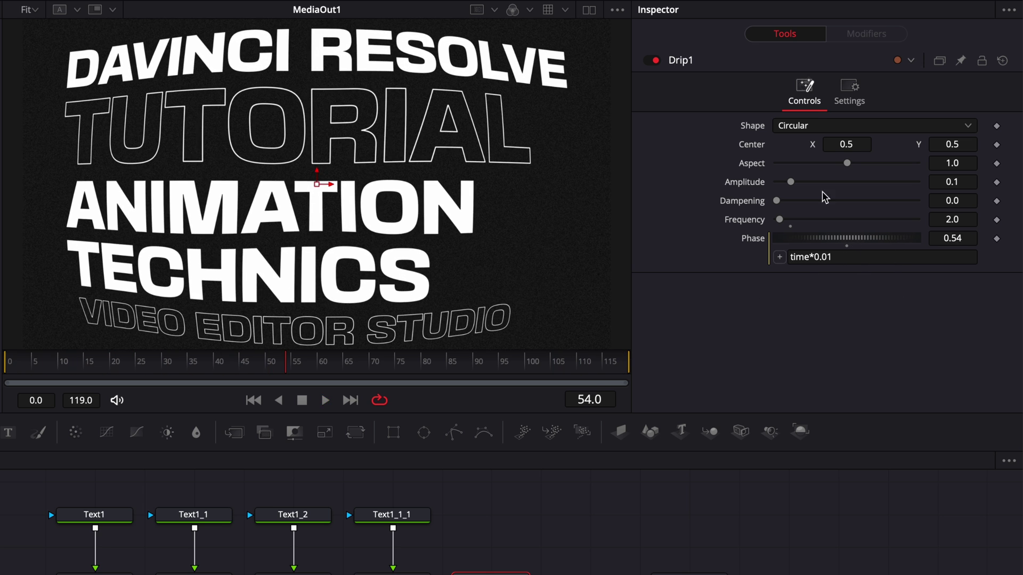
drag(791, 181, 815, 184)
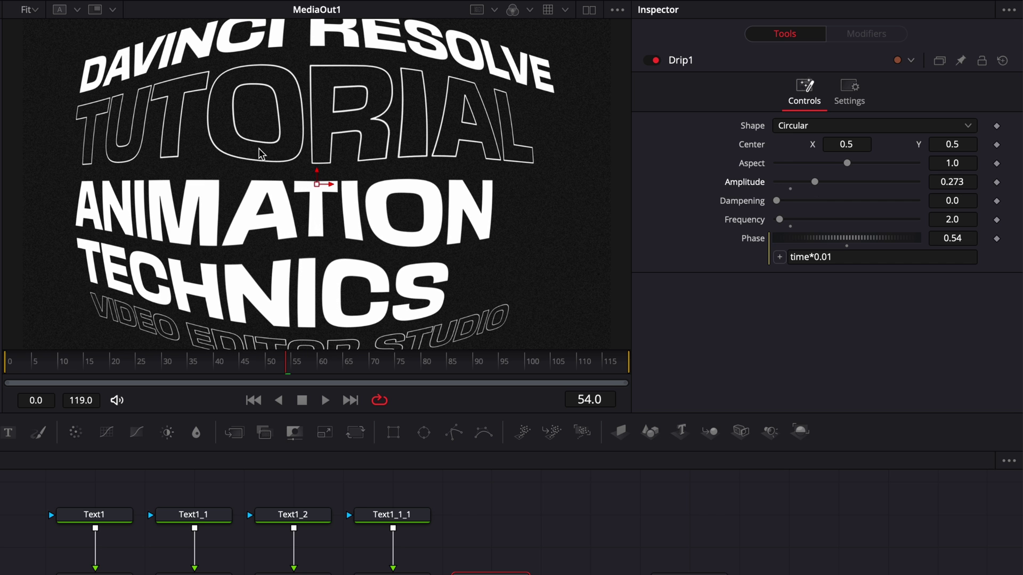
double_click(787, 189)
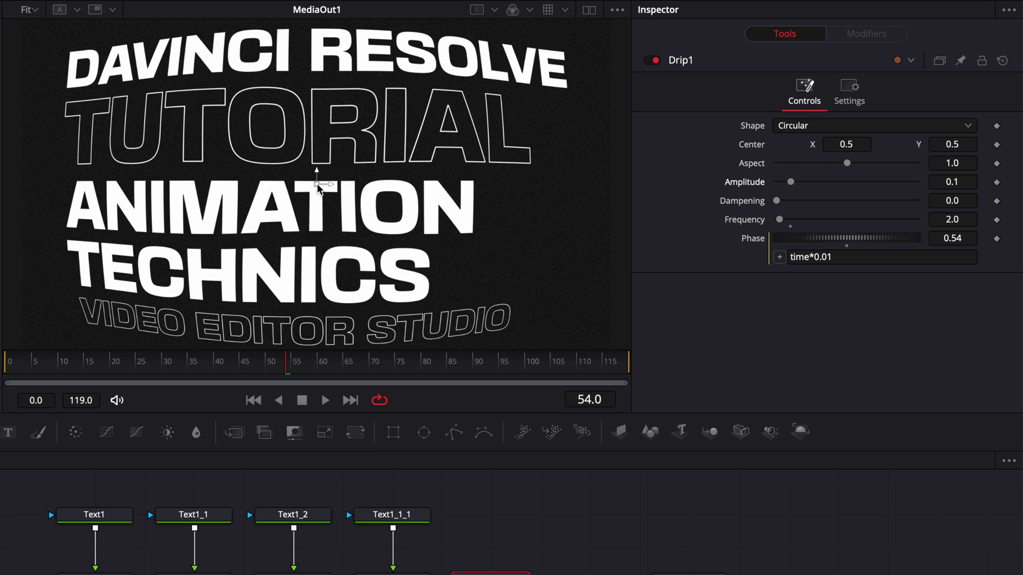
- Drag the Drip1 centre to about 0.651, 0.223 near TECHNICS, scrubbing frames to check
key(Home)
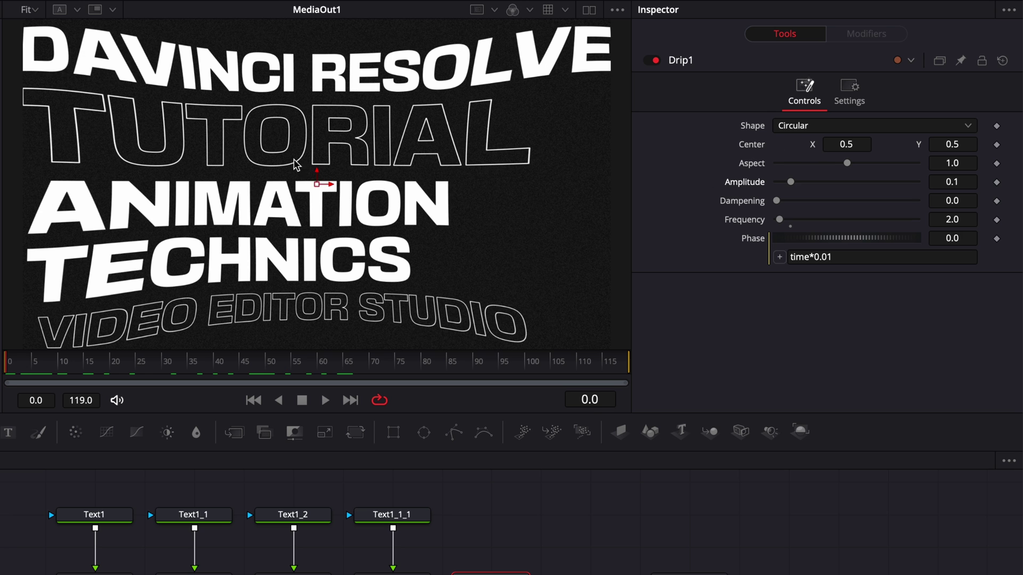
drag(20, 368, 140, 366)
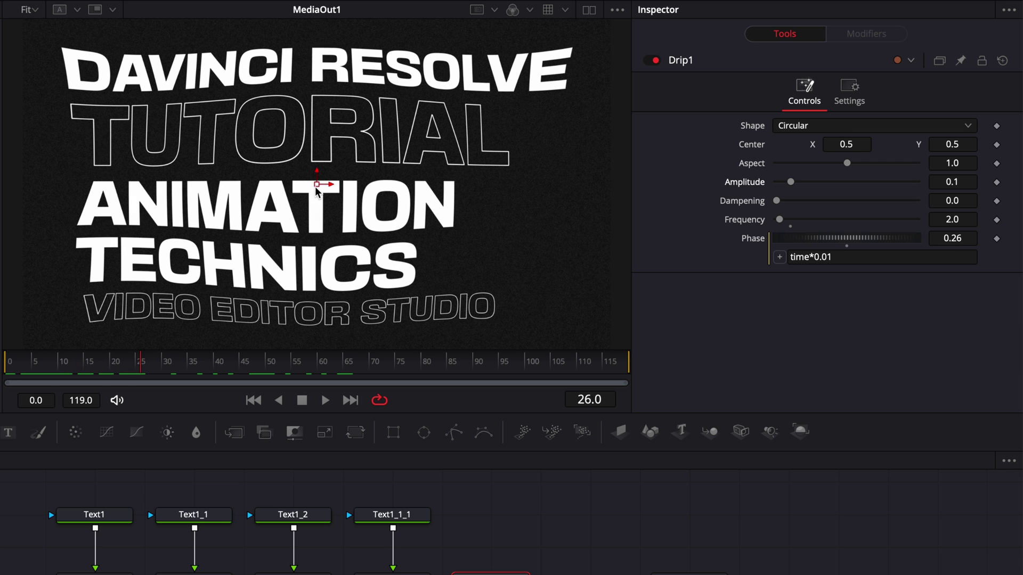
drag(316, 186, 549, 310)
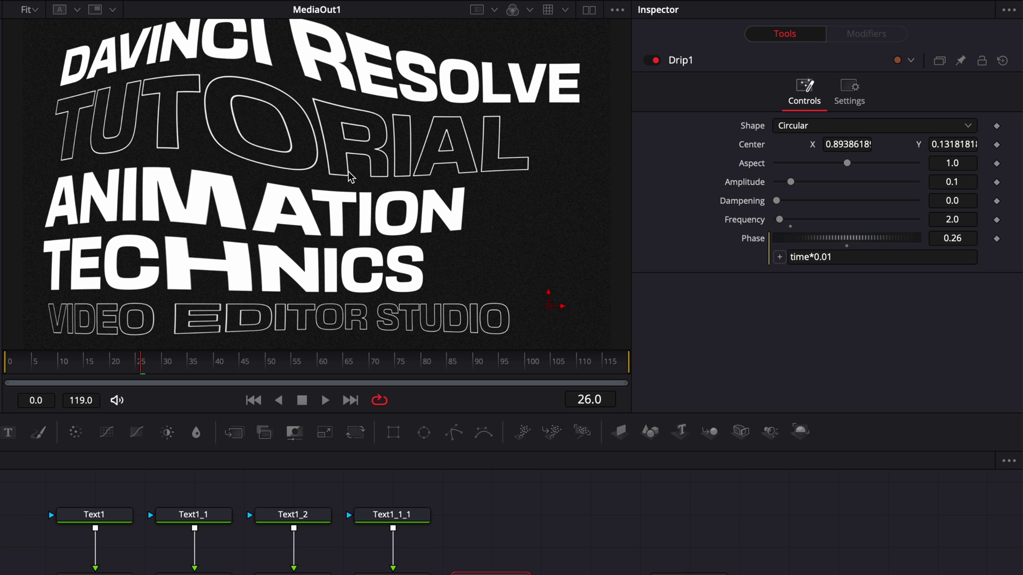
drag(31, 367, 330, 381)
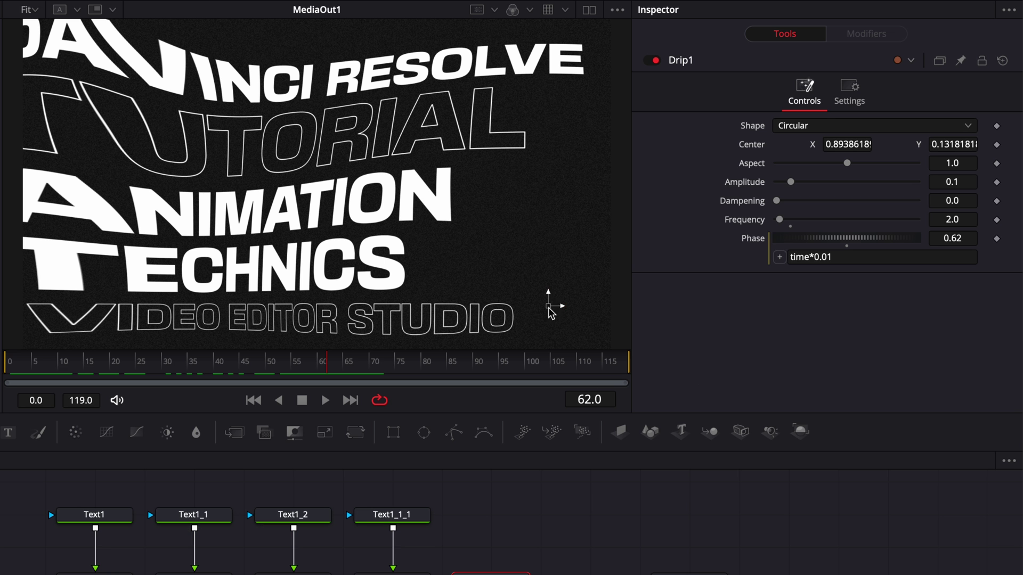
drag(549, 307, 477, 289)
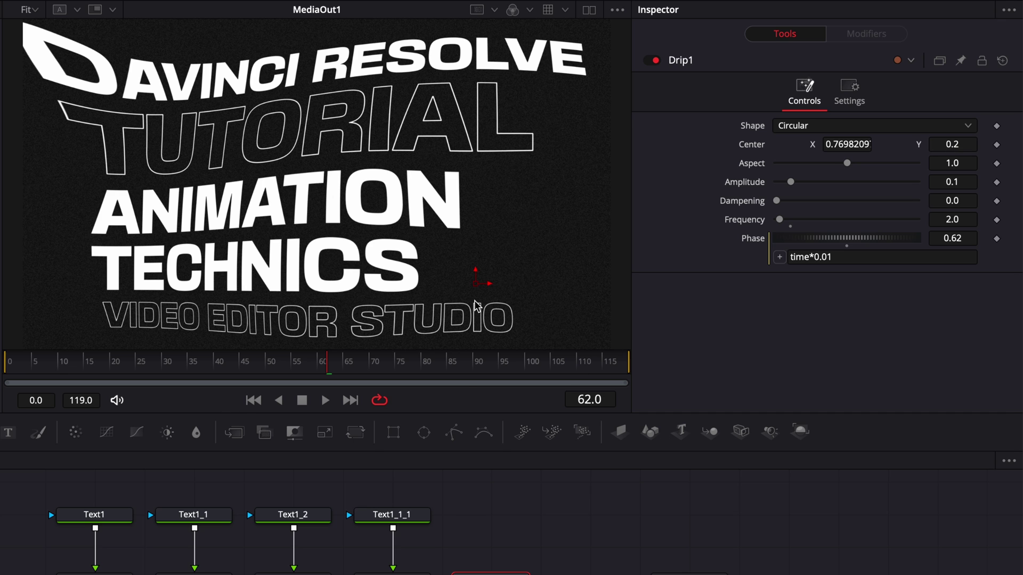
drag(475, 283, 405, 276)
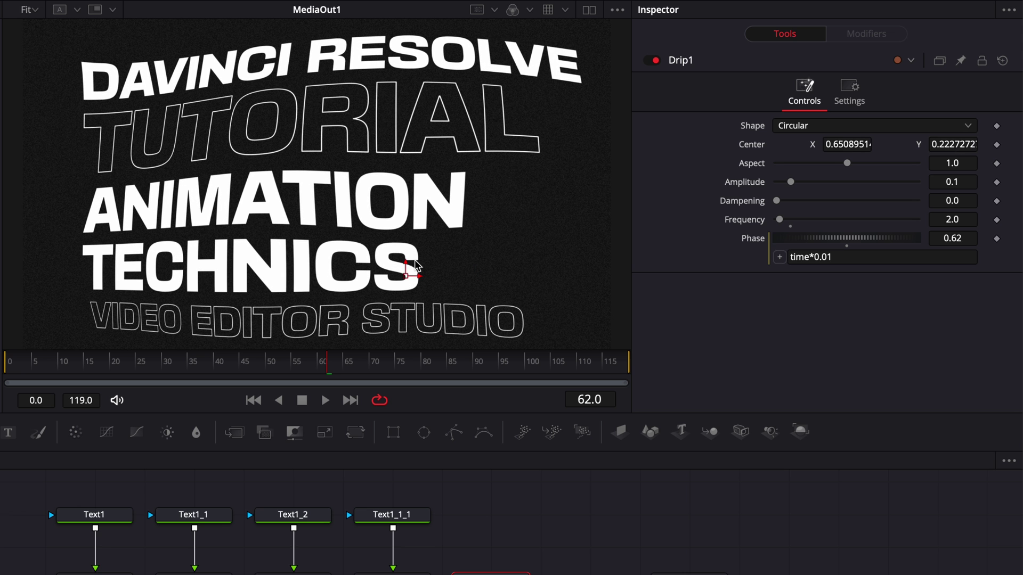
drag(18, 372, 404, 397)
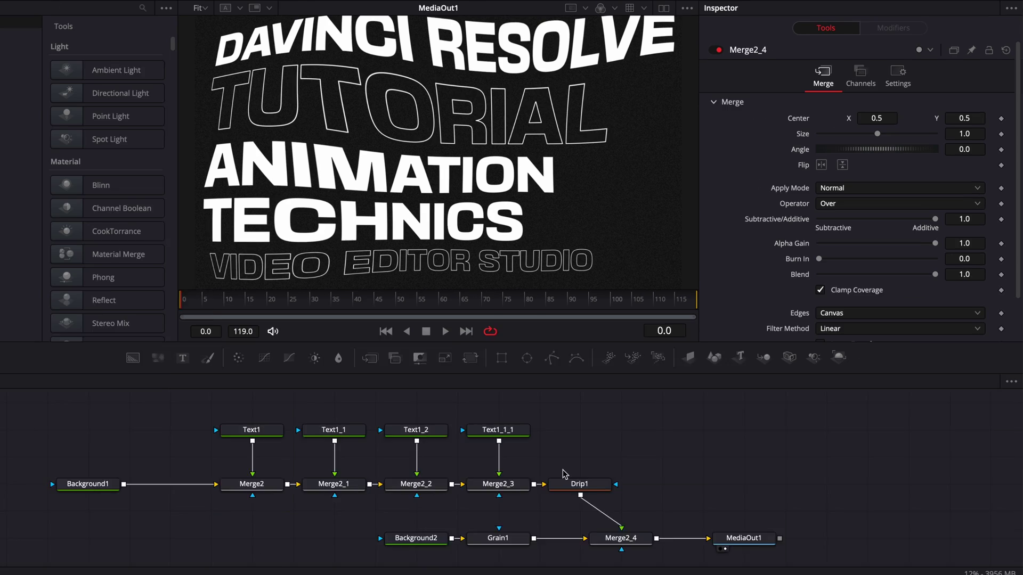
- Insert a Glow node after Drip1 and set its Glow to 0.6
click(600, 461)
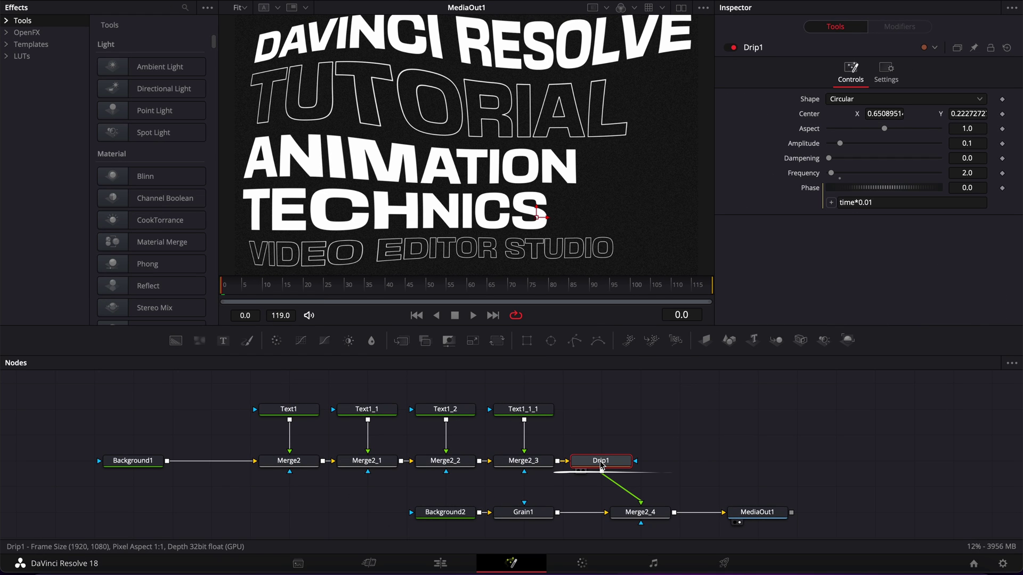
key(shift+space)
text(glo)
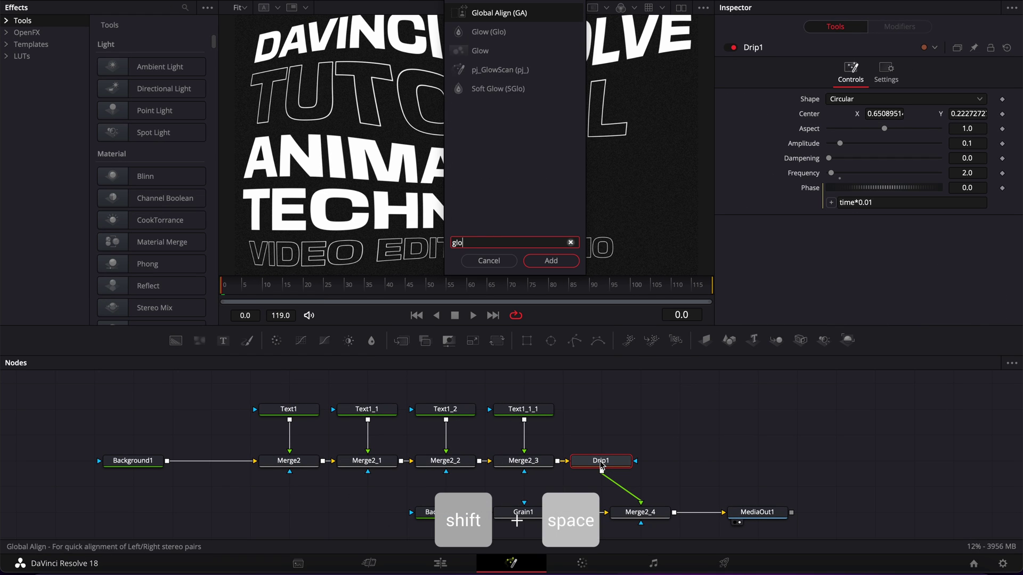
text(w)
key(Return)
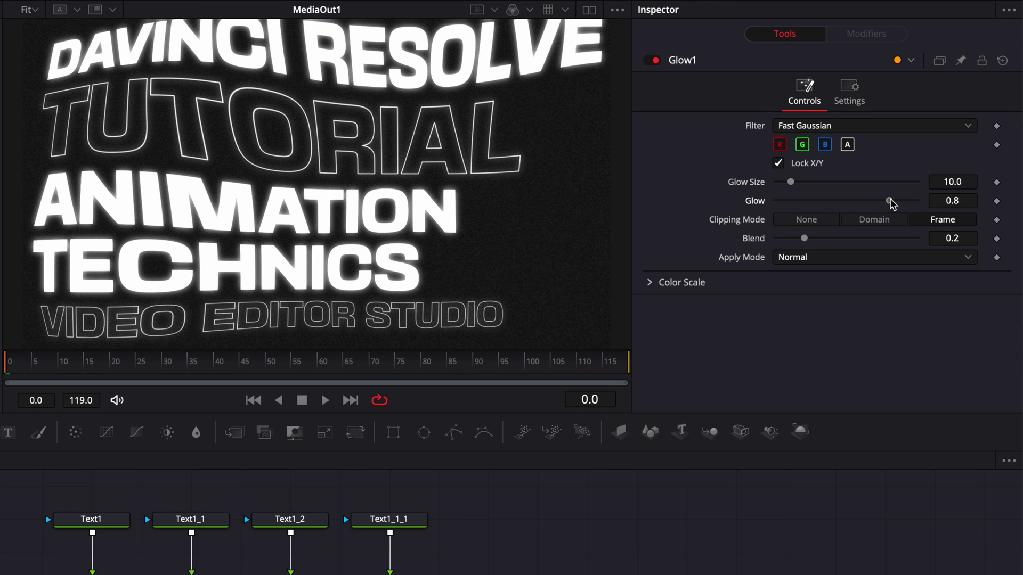
drag(890, 200, 858, 201)
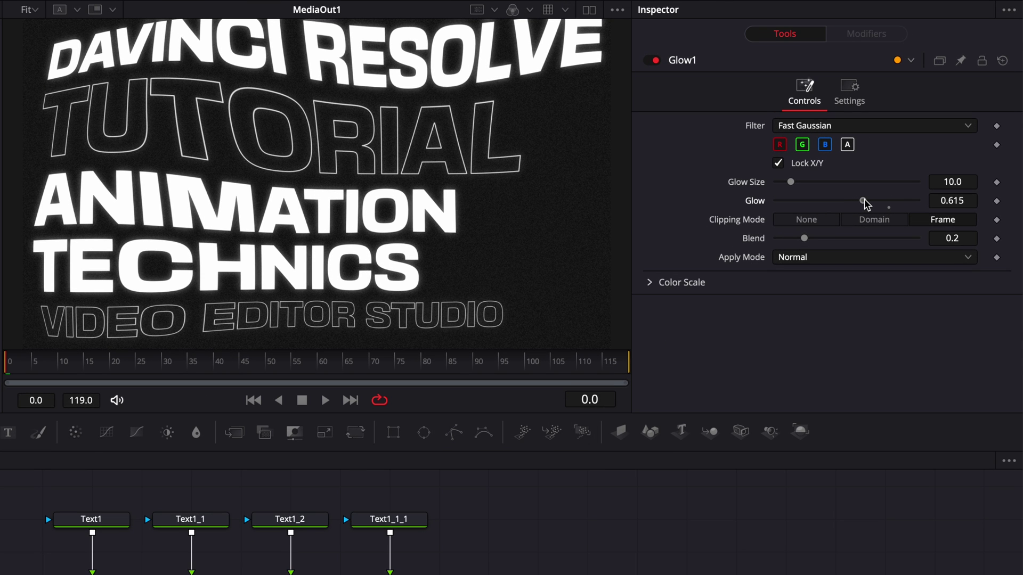
click(974, 200)
key(BackSpace)
key(BackSpace)
key(BackSpace)
text(6)
key(Return)
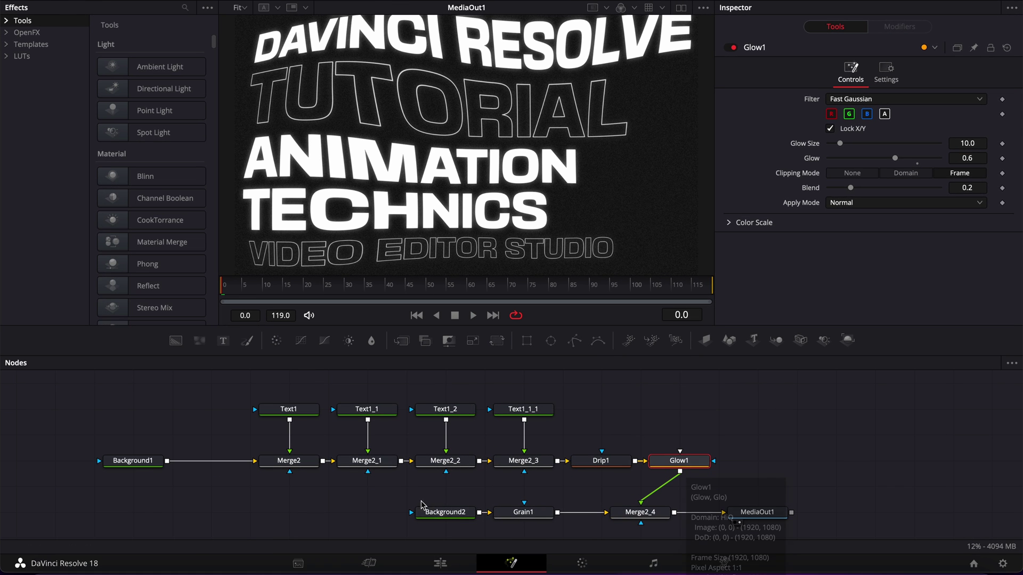
- Box-select the bottom row of nodes and shift it to the right
drag(787, 500, 421, 525)
drag(768, 522, 925, 523)
click(806, 471)
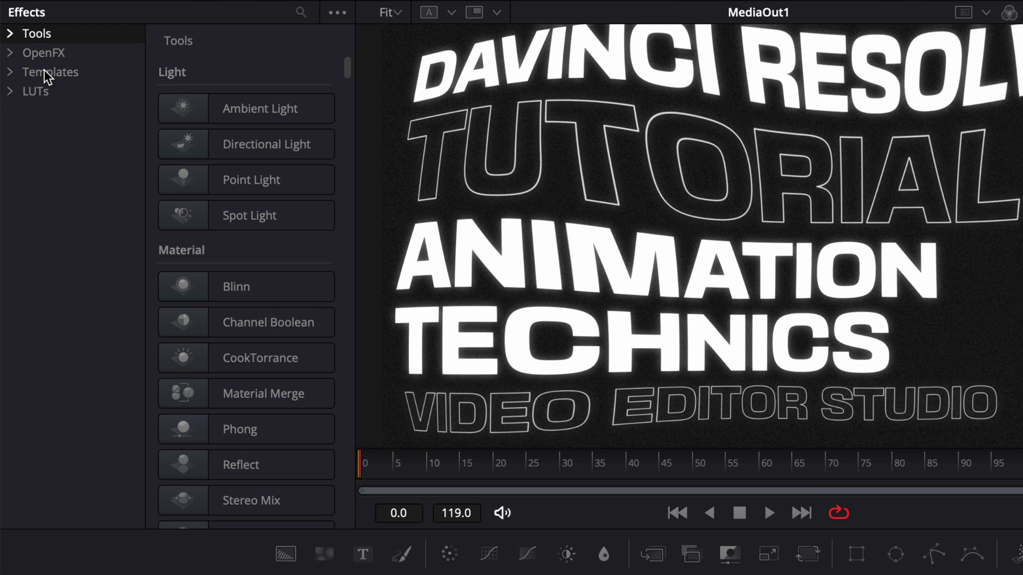
- Add the Chromatic Aberration template from Effects and wire it between Glow1 and Merge2_4
click(31, 44)
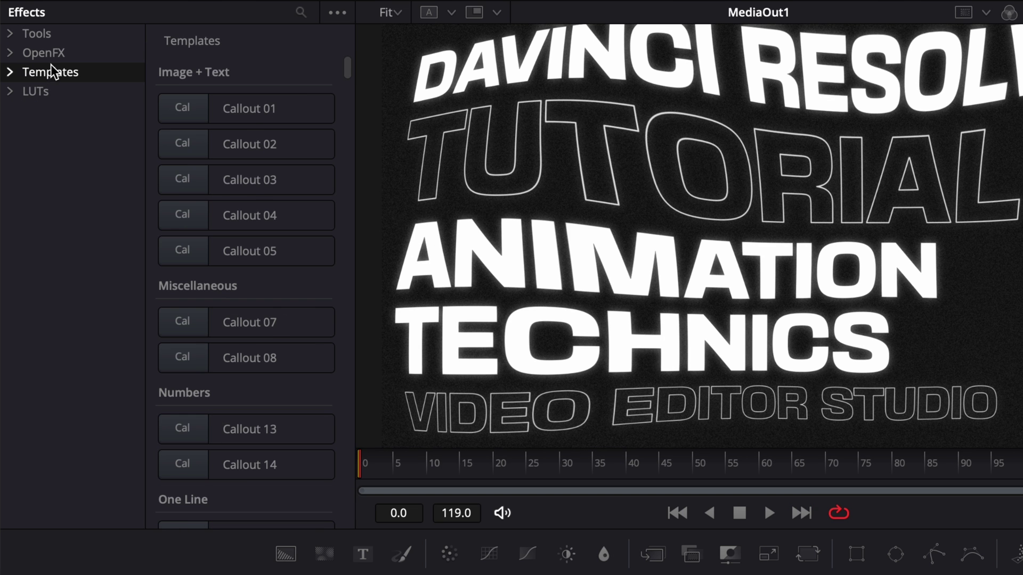
click(301, 11)
text(abe)
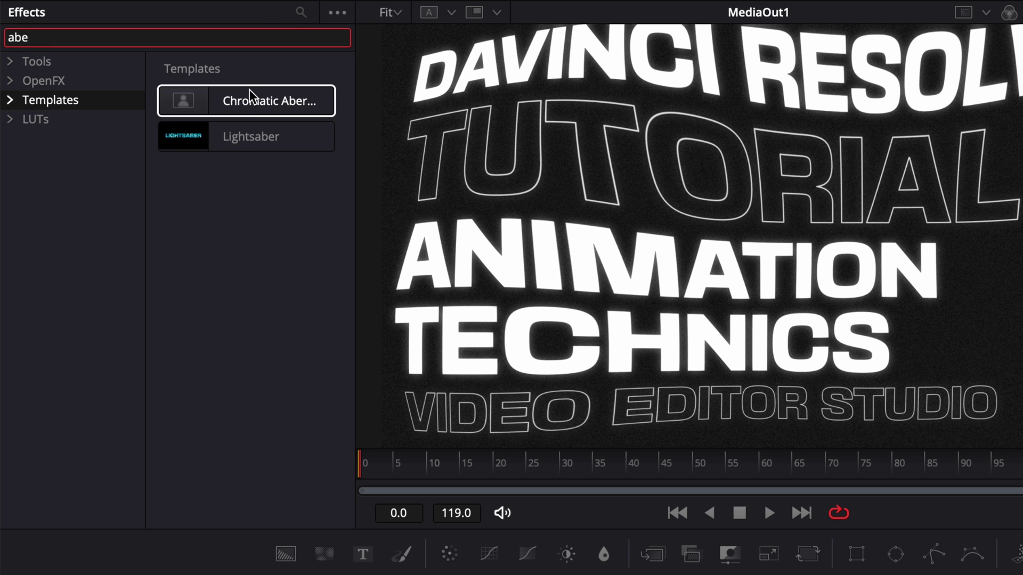
drag(249, 96, 1022, 574)
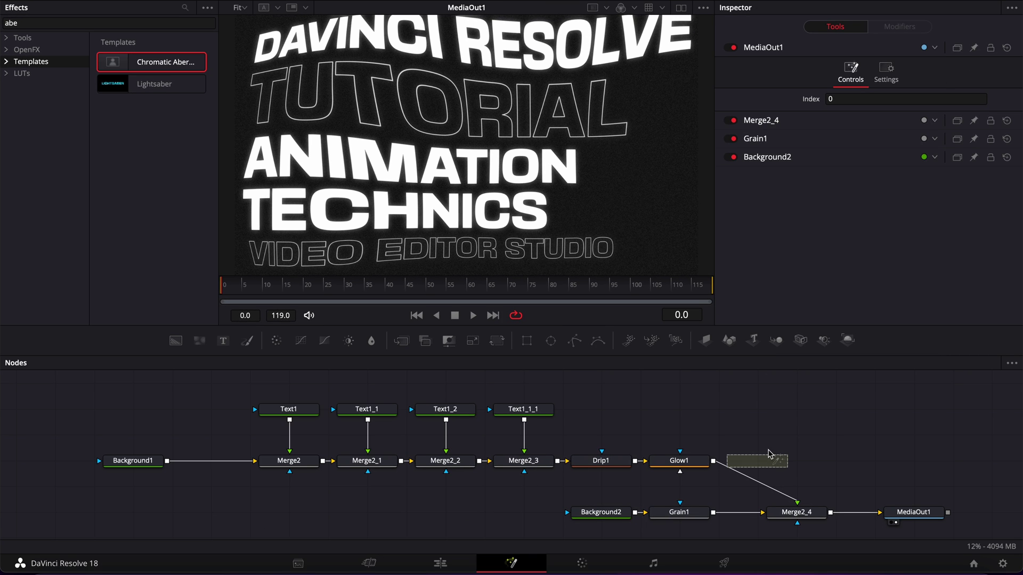
drag(769, 454, 769, 456)
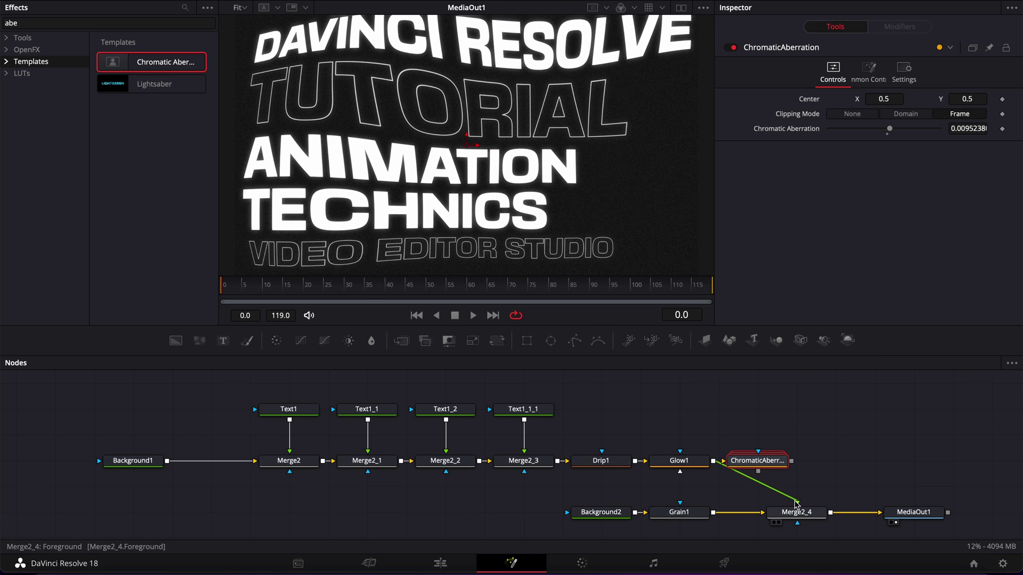
drag(796, 500, 744, 413)
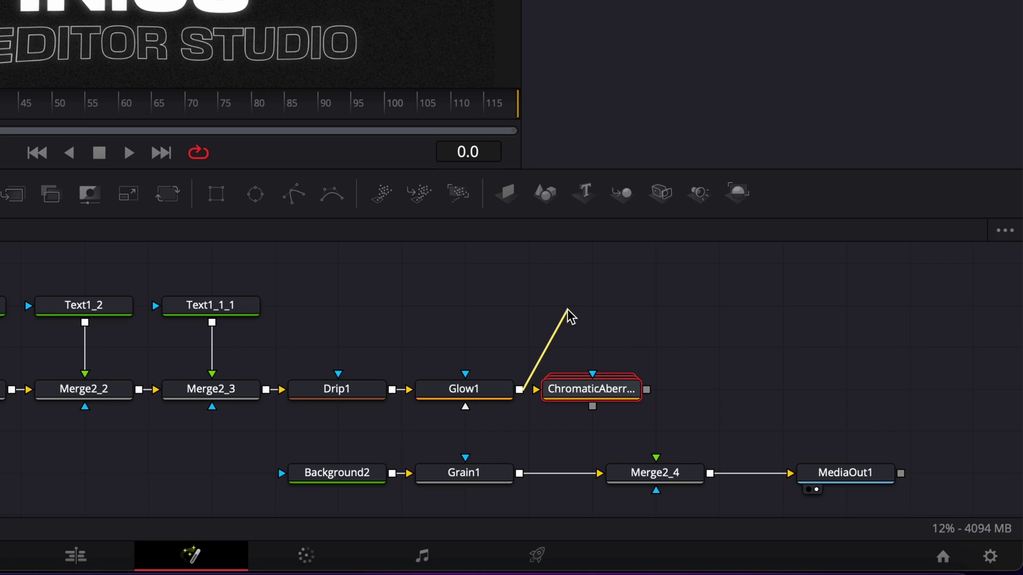
drag(567, 314, 552, 373)
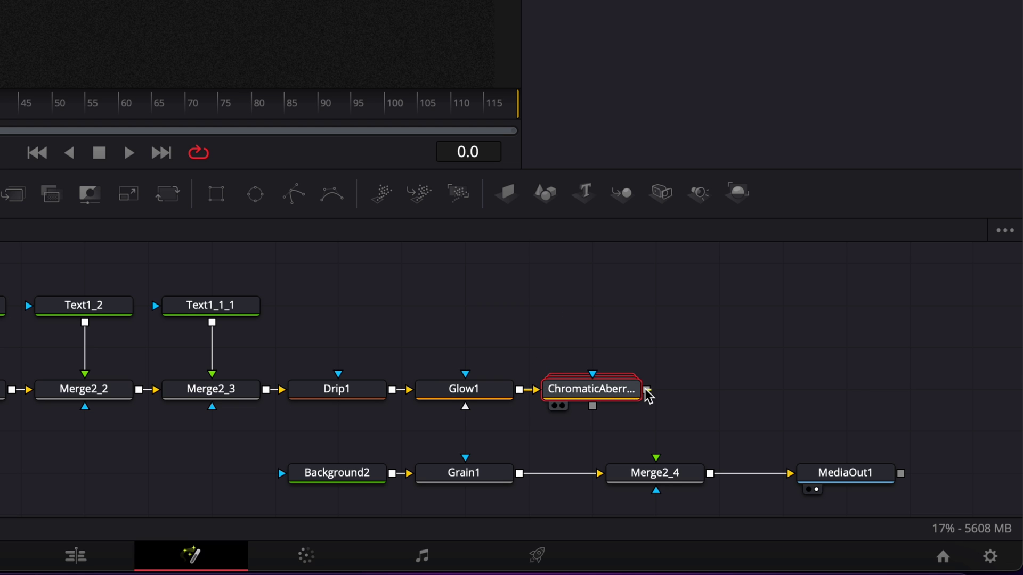
drag(646, 390, 653, 477)
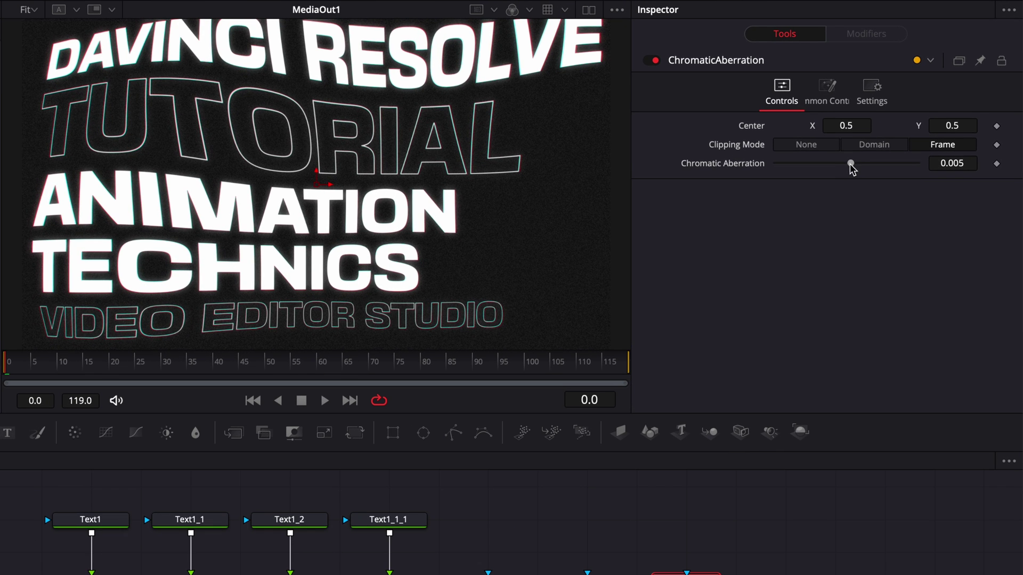
- Test the aberration strength and centre, then reset both to defaults (strength 0.005)
drag(888, 129, 900, 130)
drag(866, 165, 874, 164)
mouse_move(856, 126)
mouse_down()
mouse_move(841, 125)
mouse_move(861, 130)
mouse_up()
drag(950, 121, 946, 122)
double_click(748, 126)
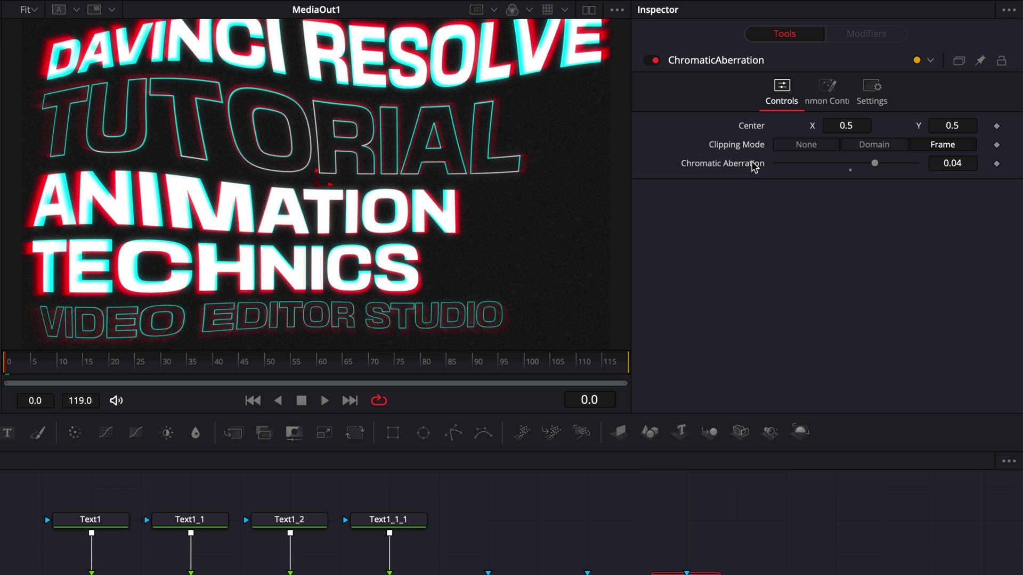
double_click(721, 166)
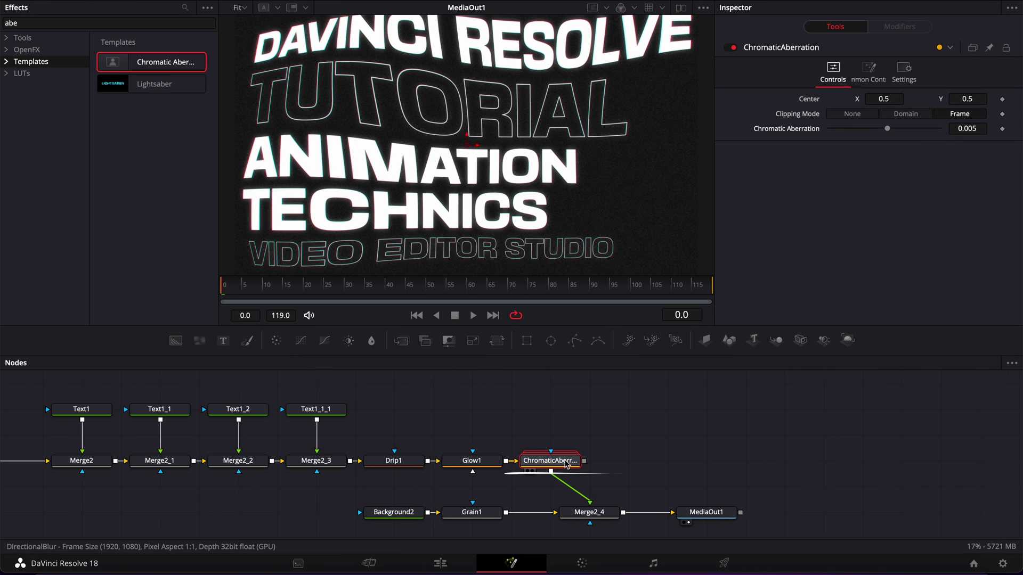
- Add a Transform node via 'tran' search, set Edges to Wrap, and test by sliding the titles
key(shift+space)
text(tr)
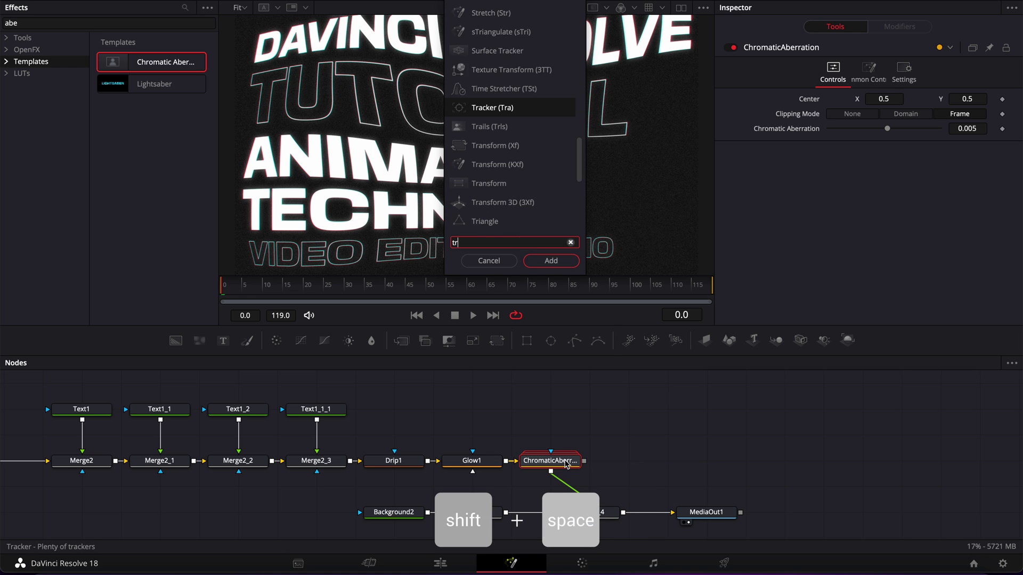
text(an)
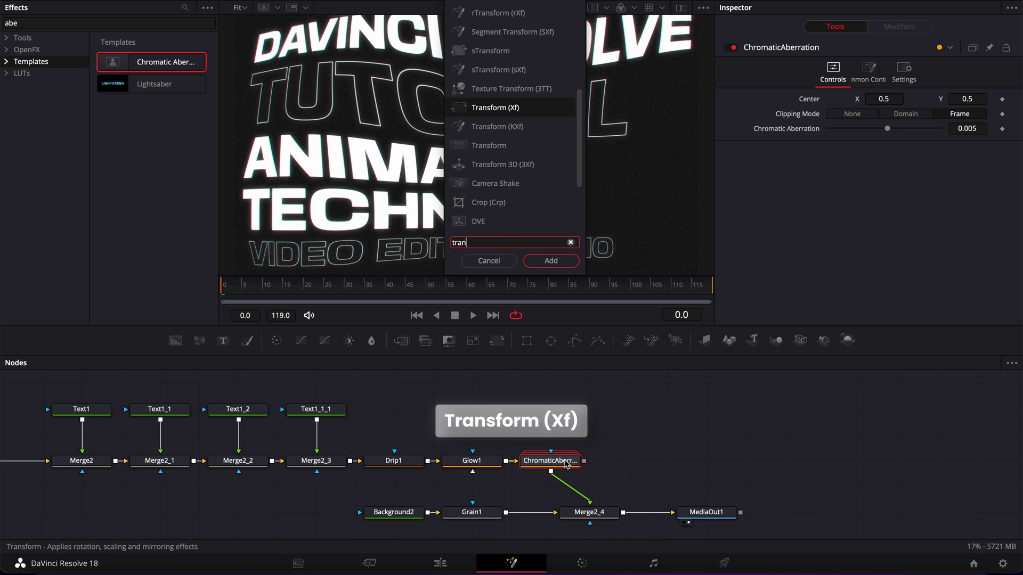
key(Return)
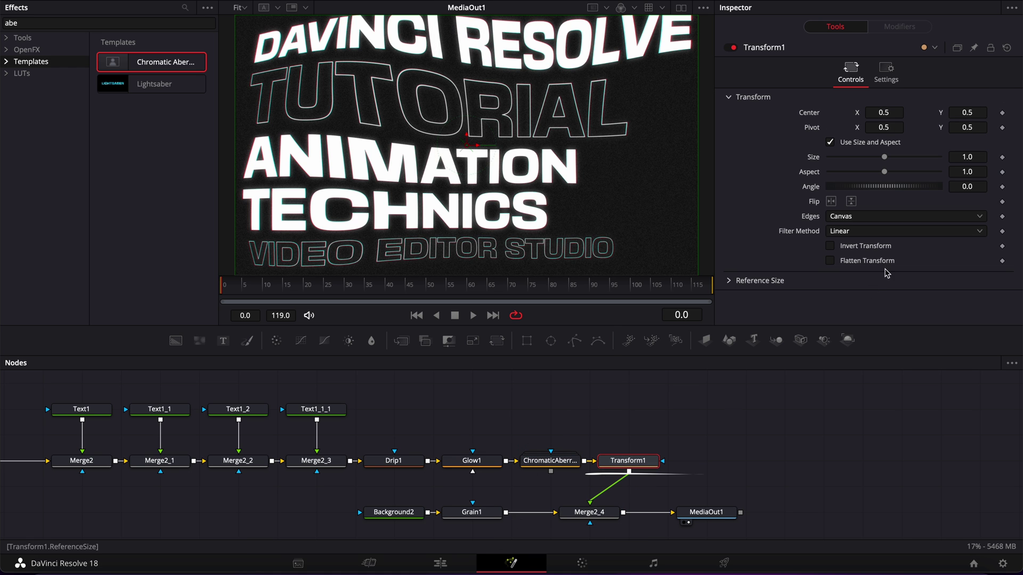
click(855, 218)
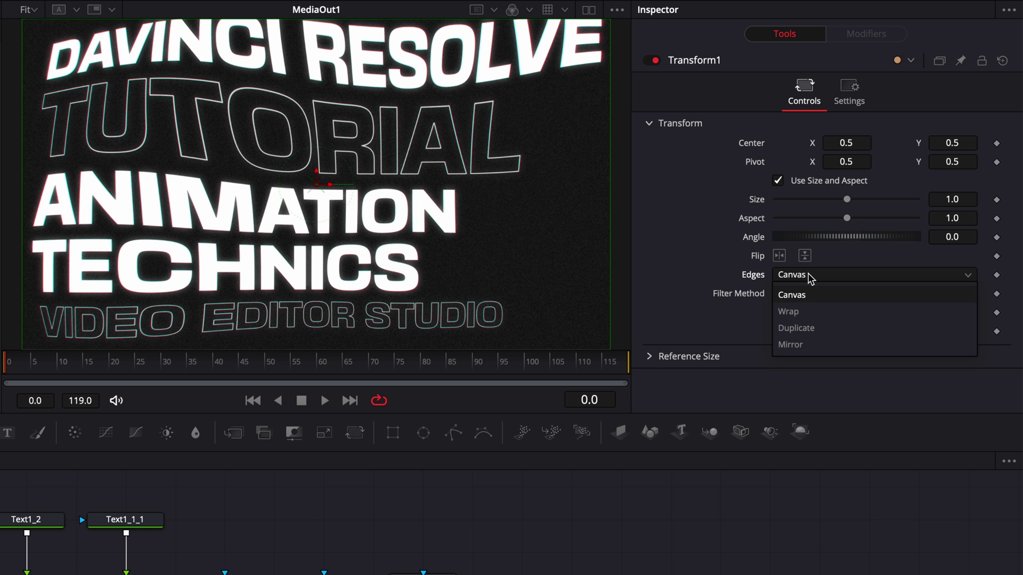
click(791, 311)
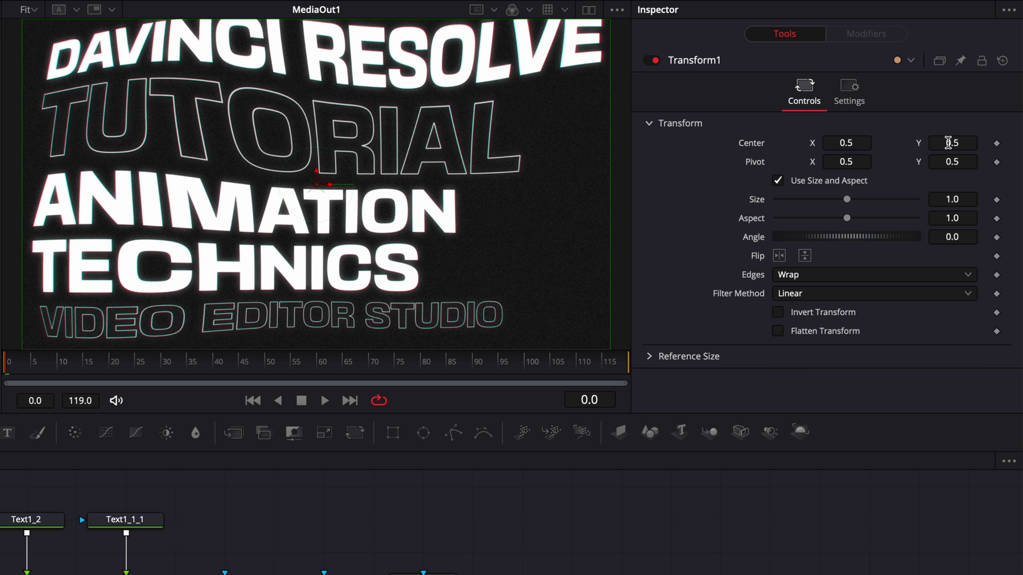
drag(950, 142, 921, 139)
- Modify Transform1's Center with an XY Path and remove the X keyframe
right_click(752, 147)
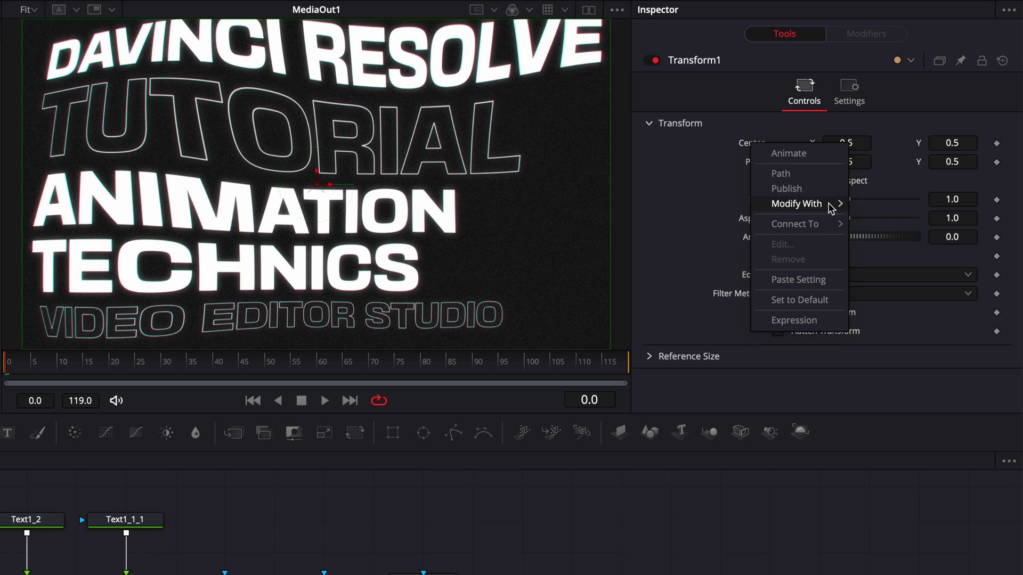
mouse_move(836, 206)
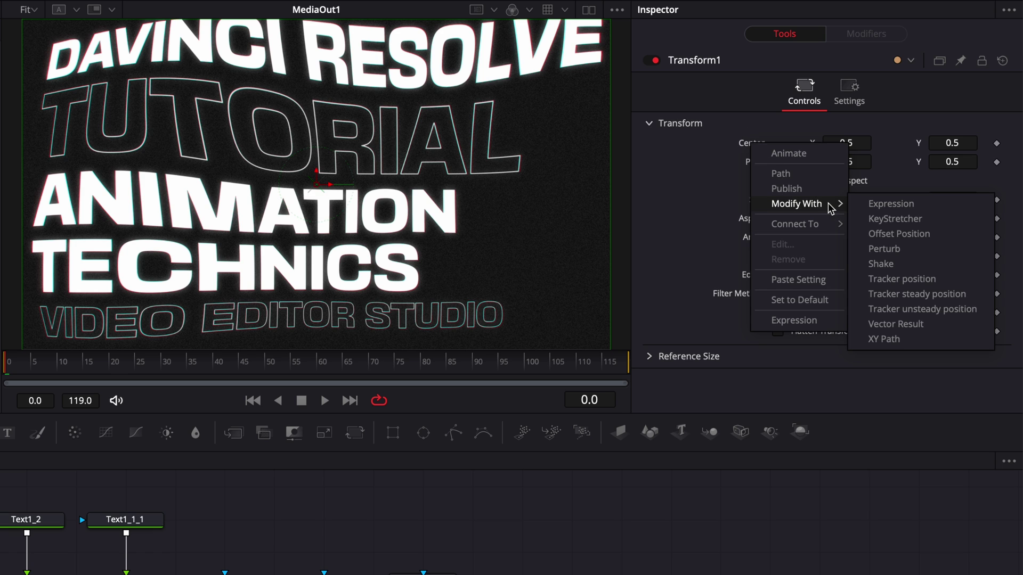
click(884, 340)
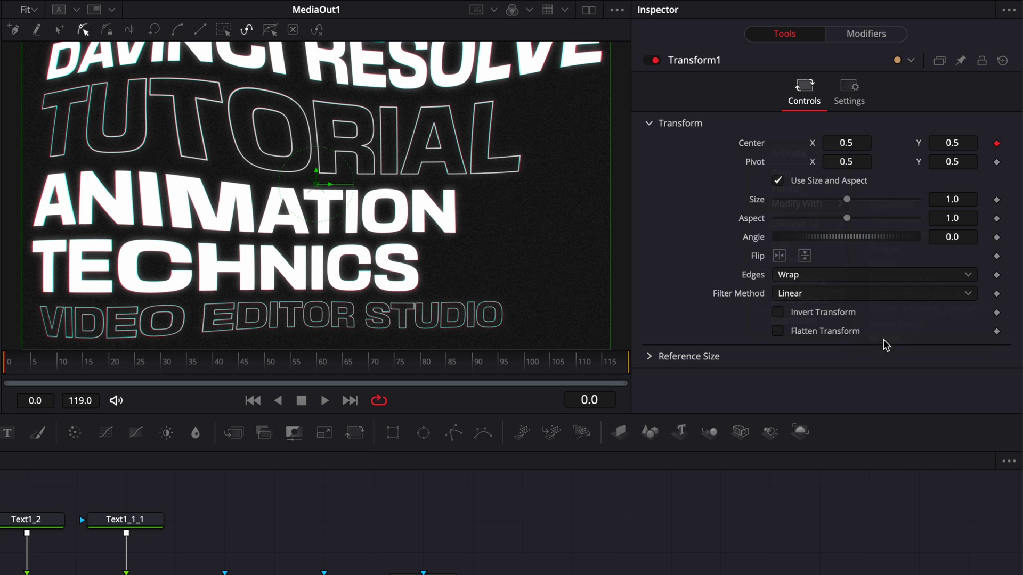
click(868, 34)
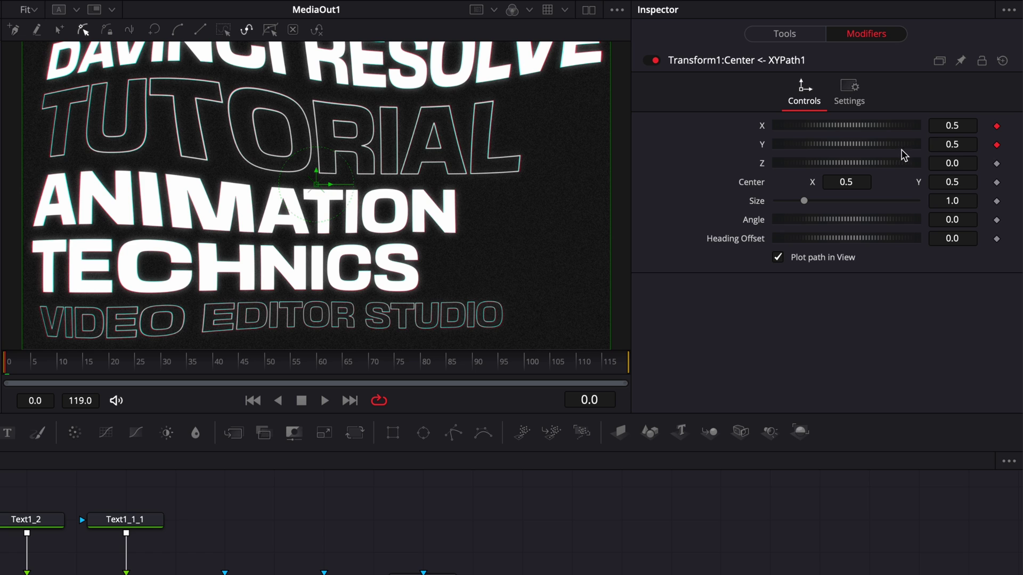
click(997, 127)
- Give the path's Y the expression time*0.01 and play back to preview the scroll
right_click(764, 149)
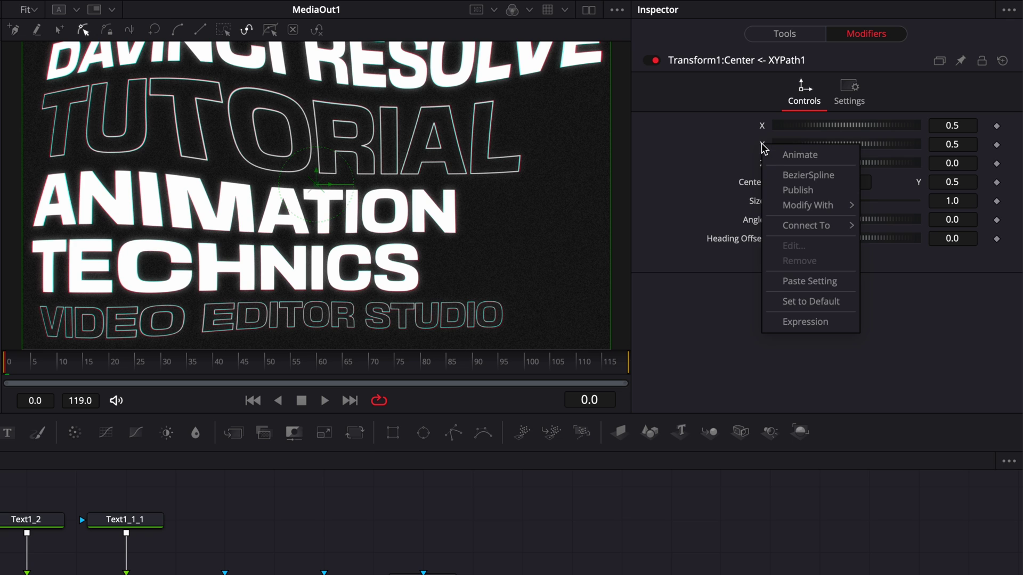
click(800, 321)
click(809, 162)
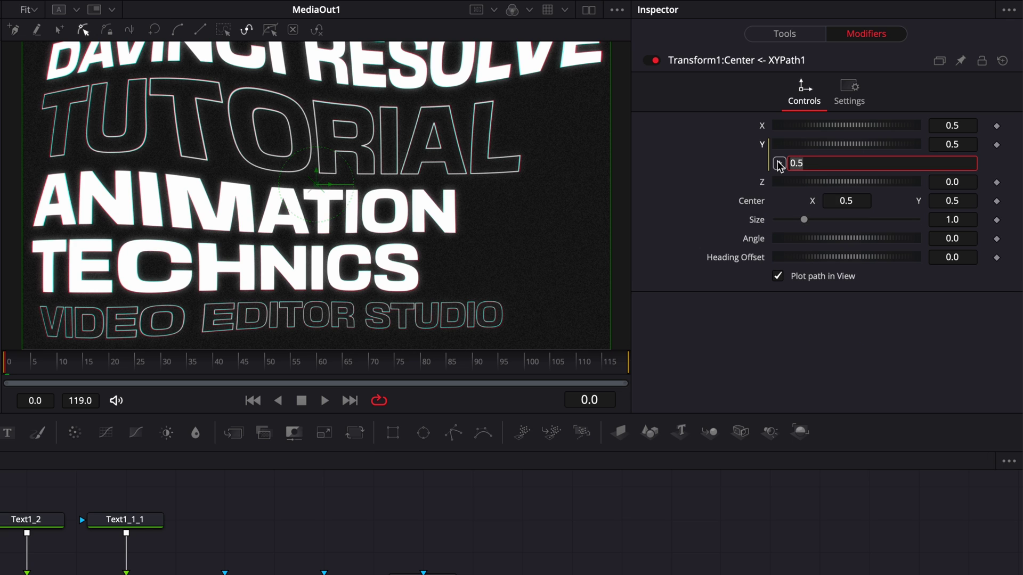
text(time)
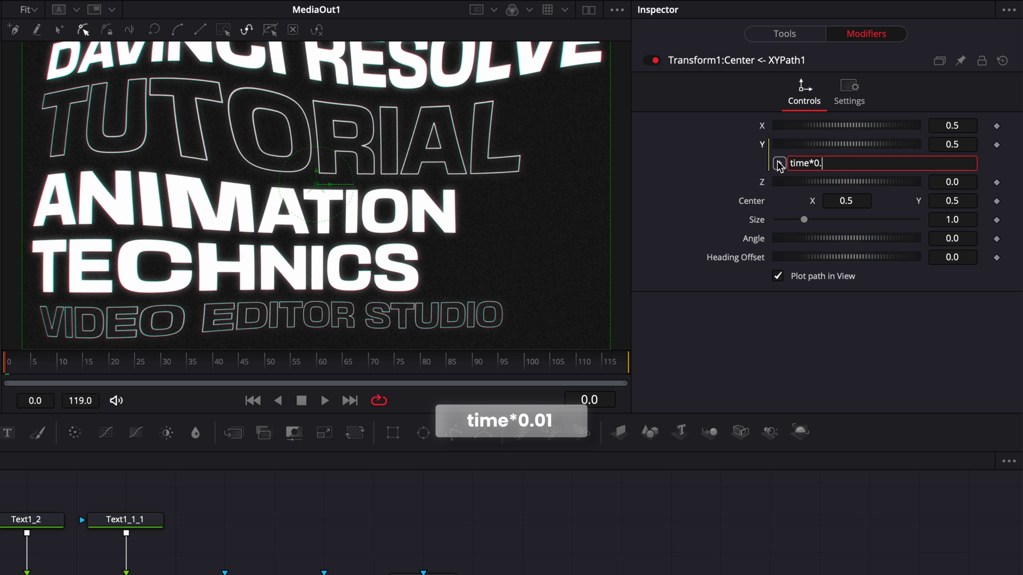
text(*0.01)
key(Return)
key(space)
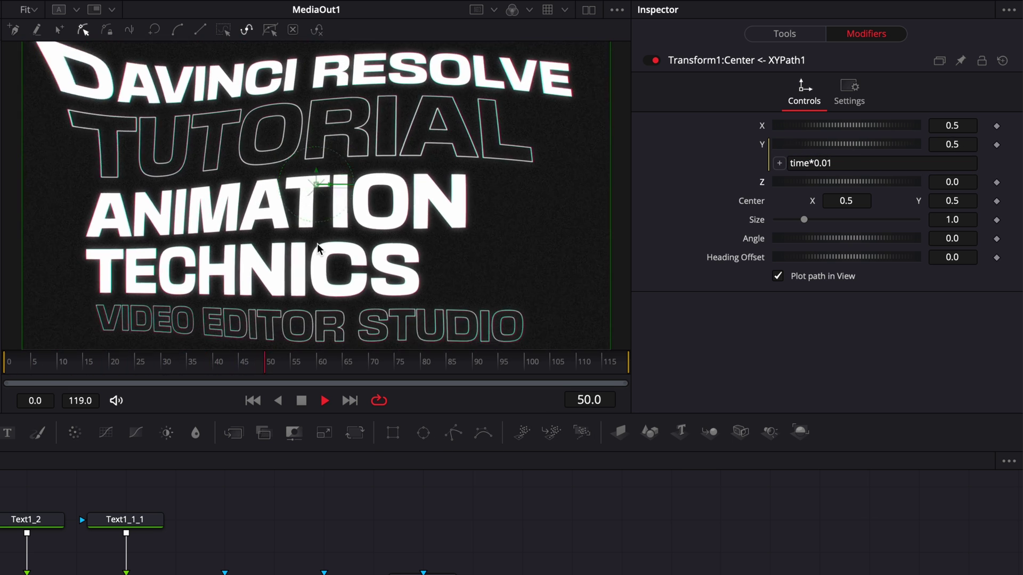
key(space)
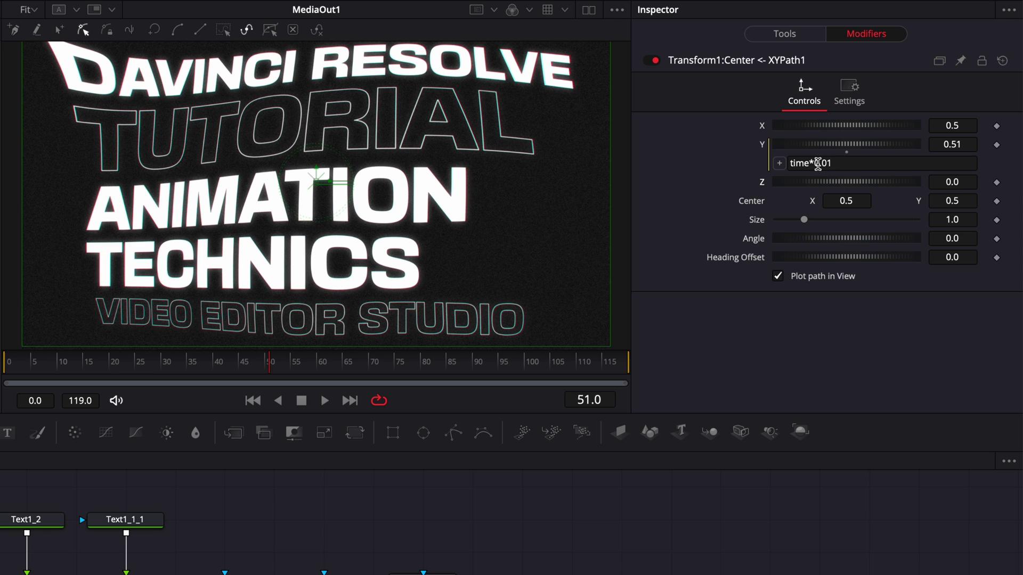
- Change the Y expression to time*-0.01 to reverse the scroll and preview it
click(814, 163)
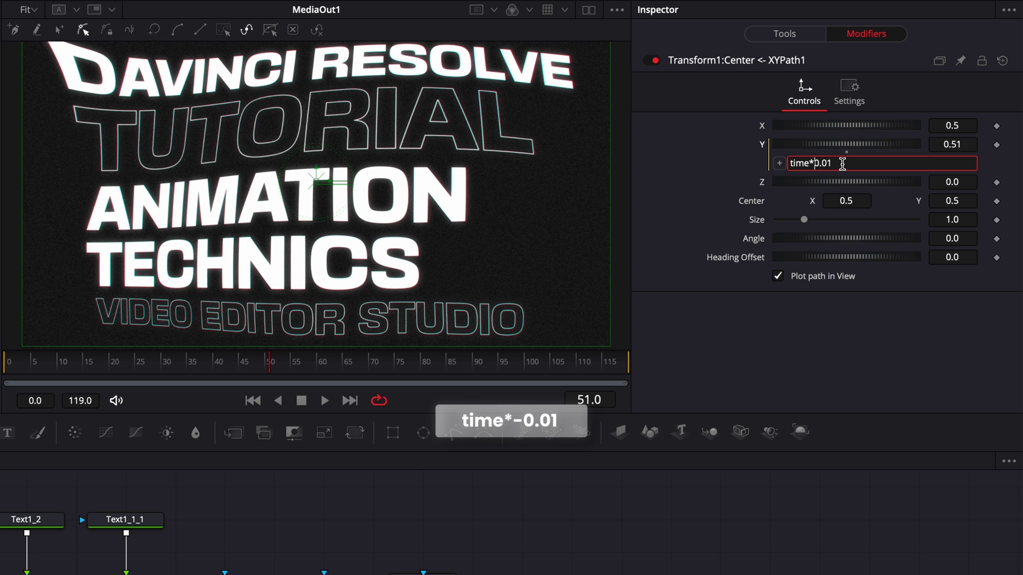
text(-)
key(Return)
key(space)
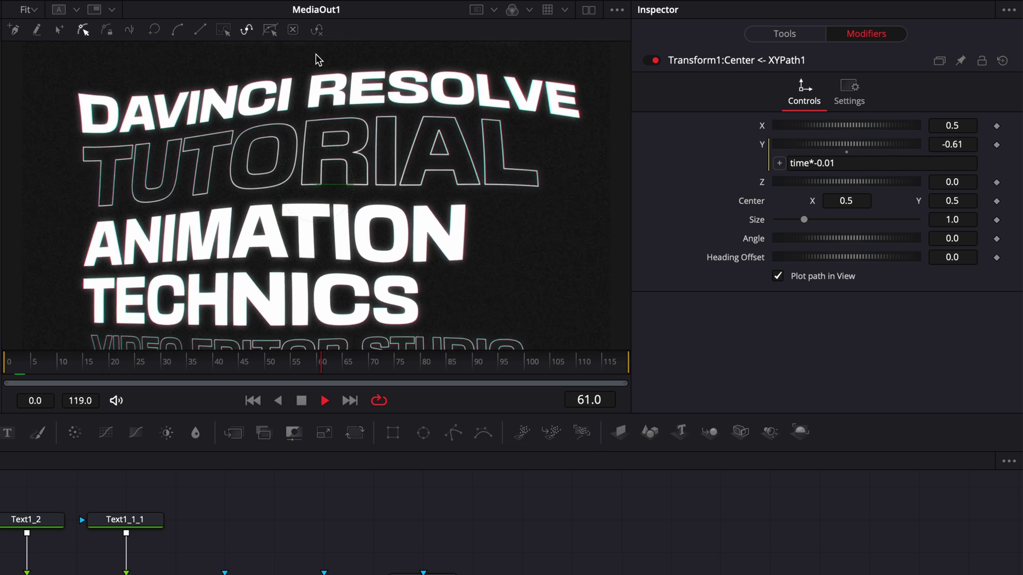
key(space)
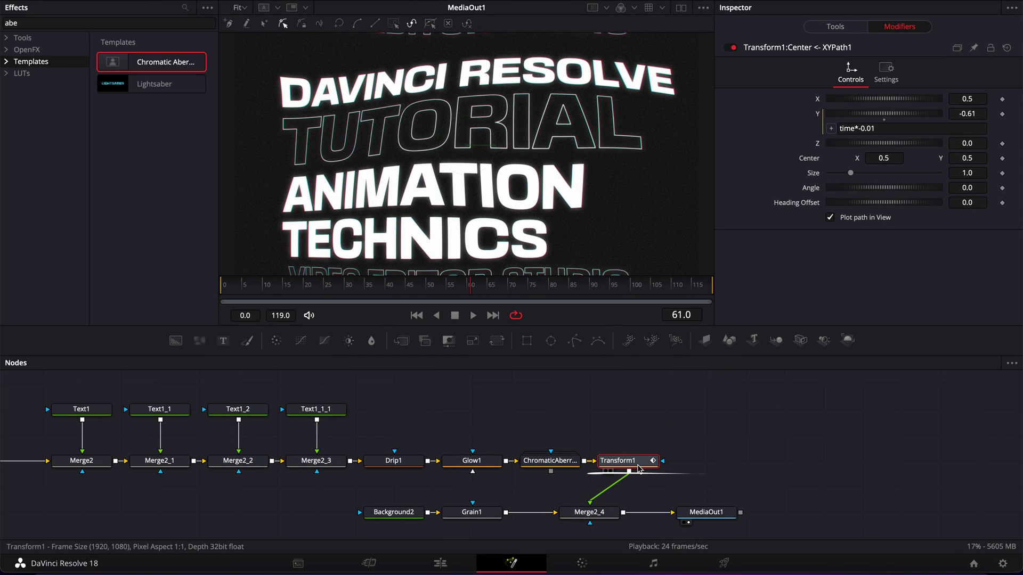
- Add a DVE node after Transform1 and scrub its rotation to tilt the titles in 3D
key(shift)
key(shift+space)
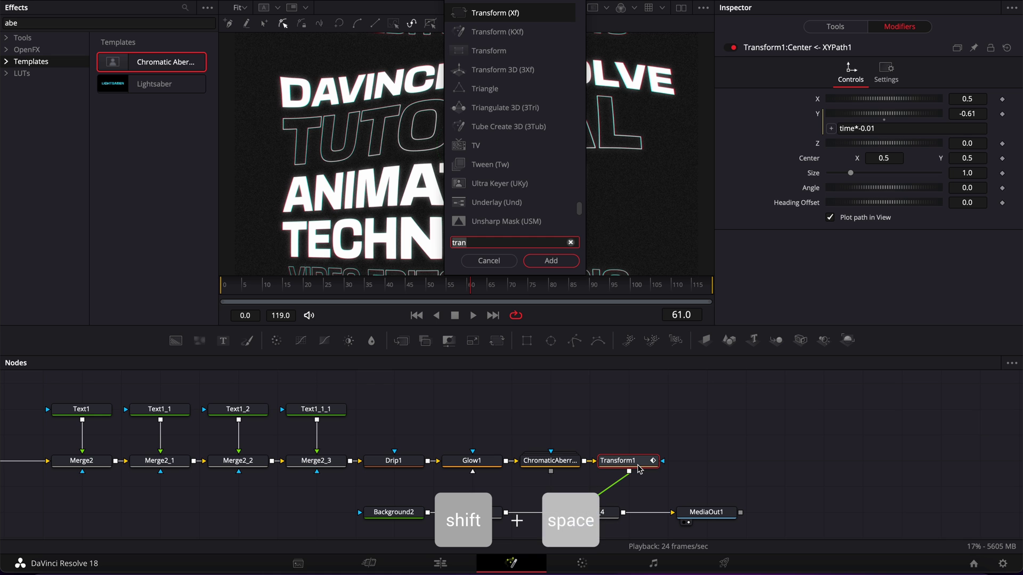
text(dve)
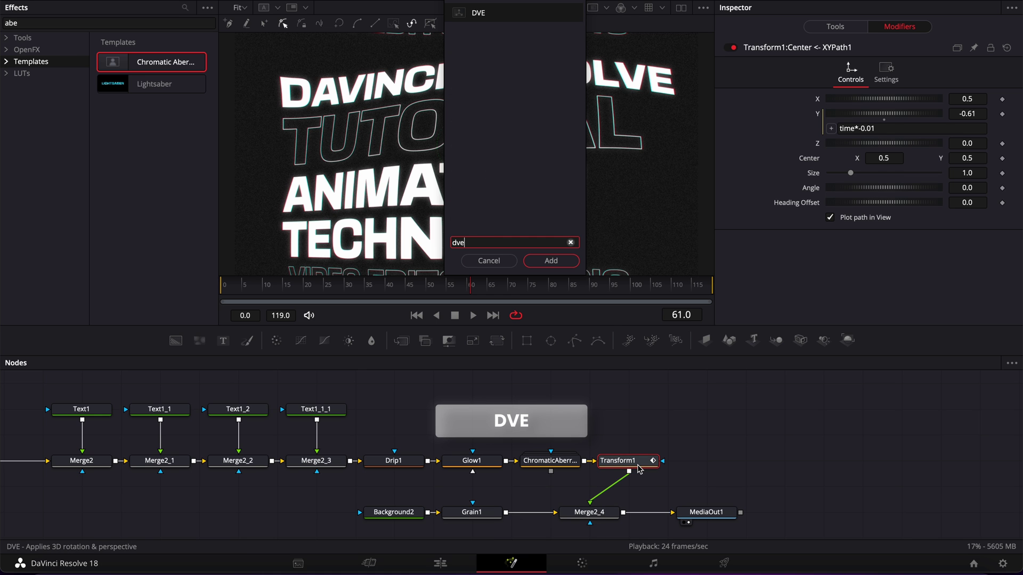
key(Return)
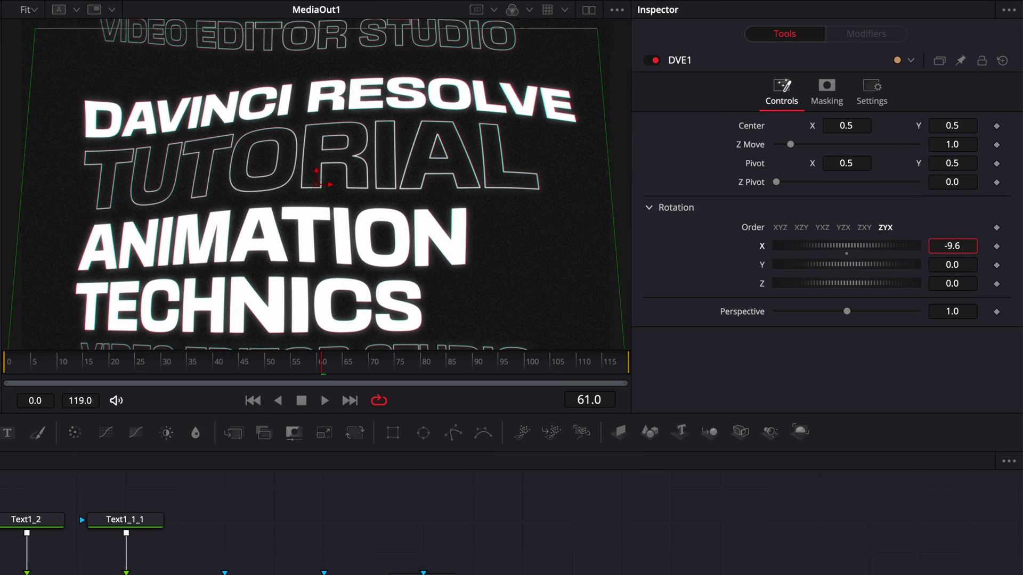
mouse_move(980, 192)
mouse_down()
mouse_move(967, 194)
mouse_move(975, 208)
mouse_up()
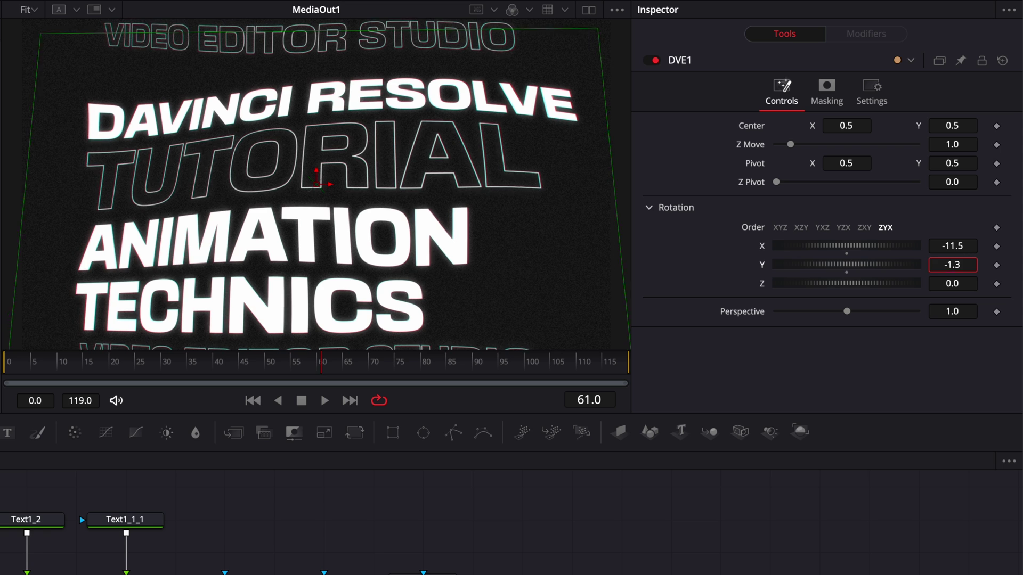